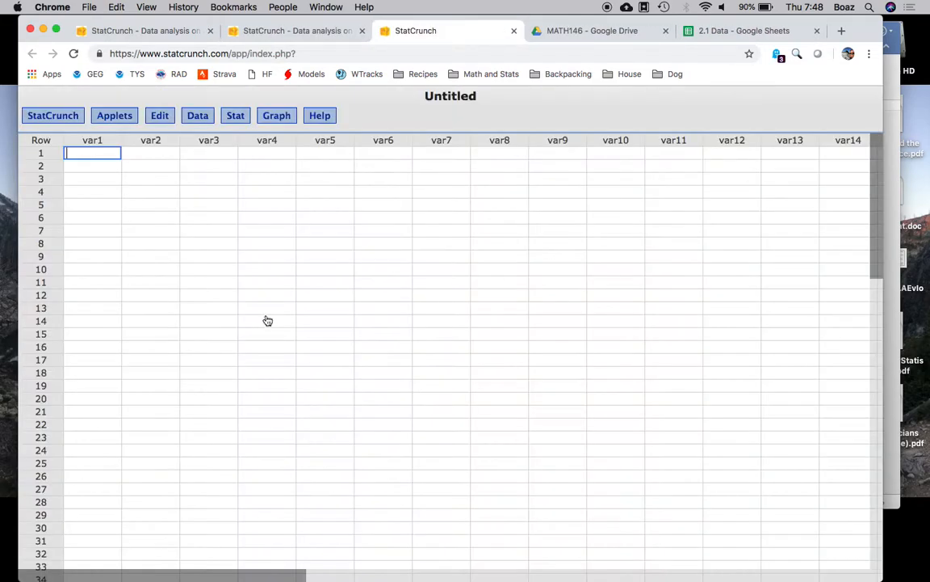
- Paste the copied list of car makes into the var1 column, starting at row 1
key("super+v")
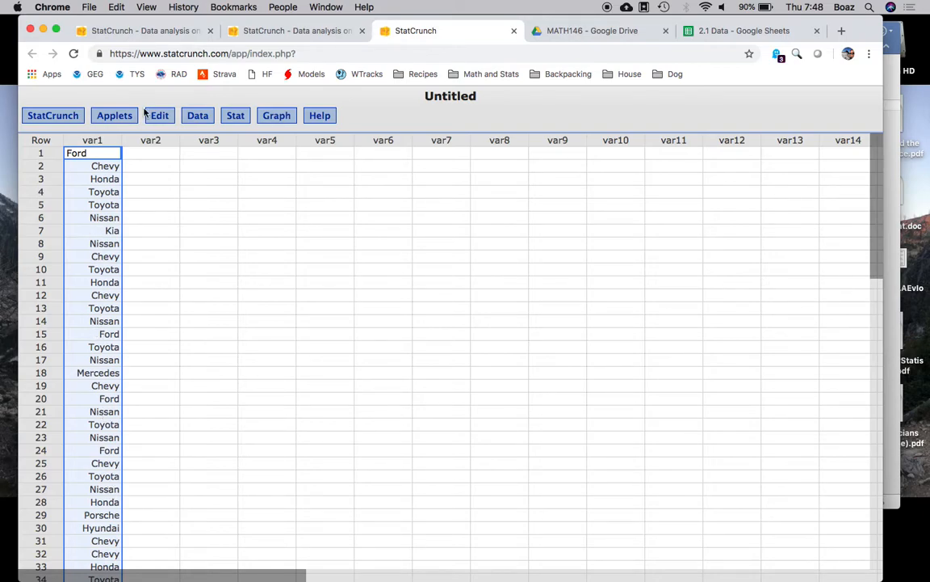
- View the My StatCrunch page and the car list in the Word document chapter_2, and return to the StatCrunch data table
left_click(271, 32)
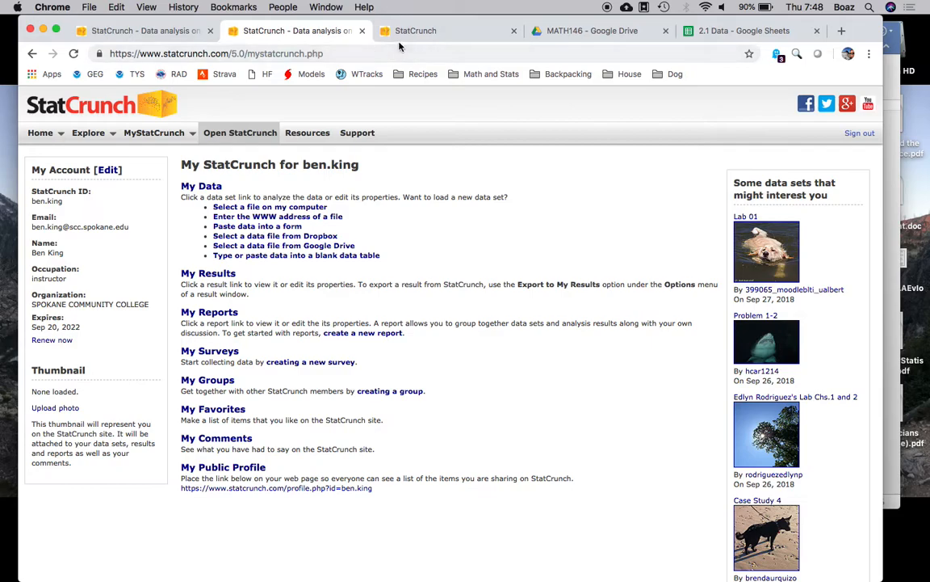
left_click(400, 32)
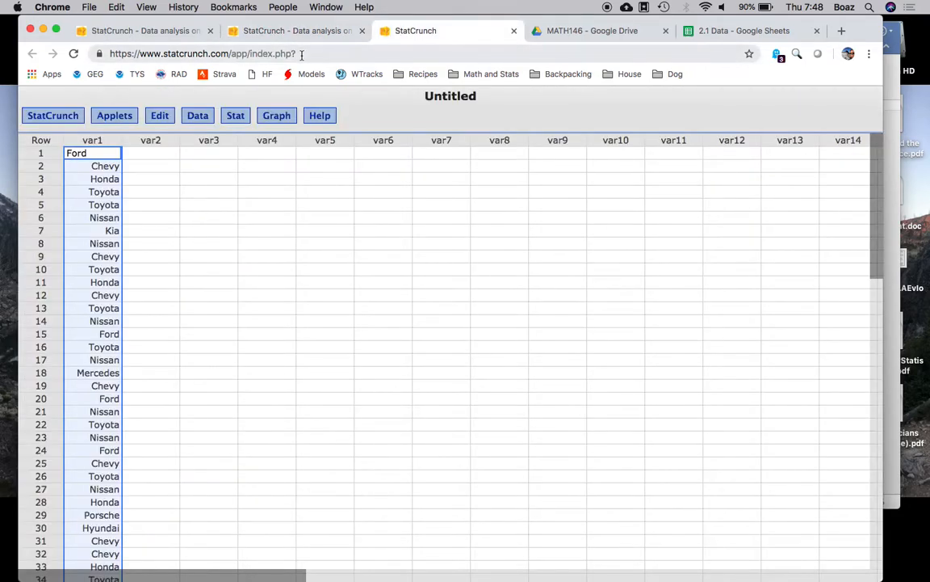
mouse_move(561, 565)
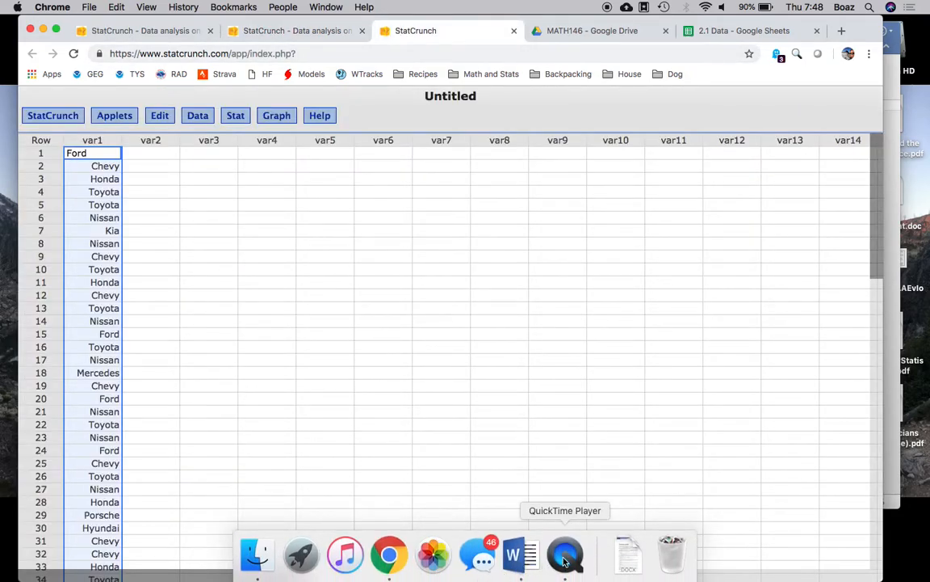
left_click(515, 555)
left_click(501, 273)
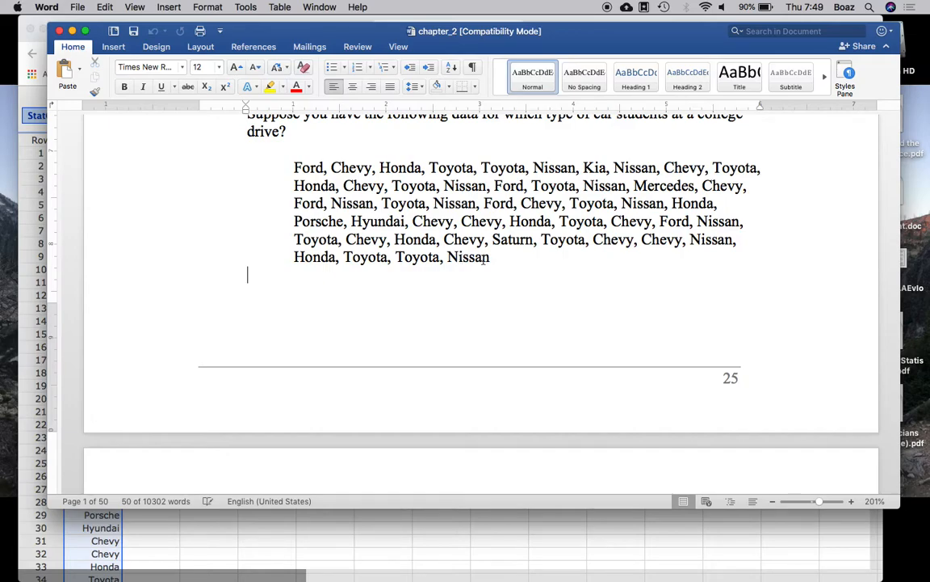
key("super+Tab")
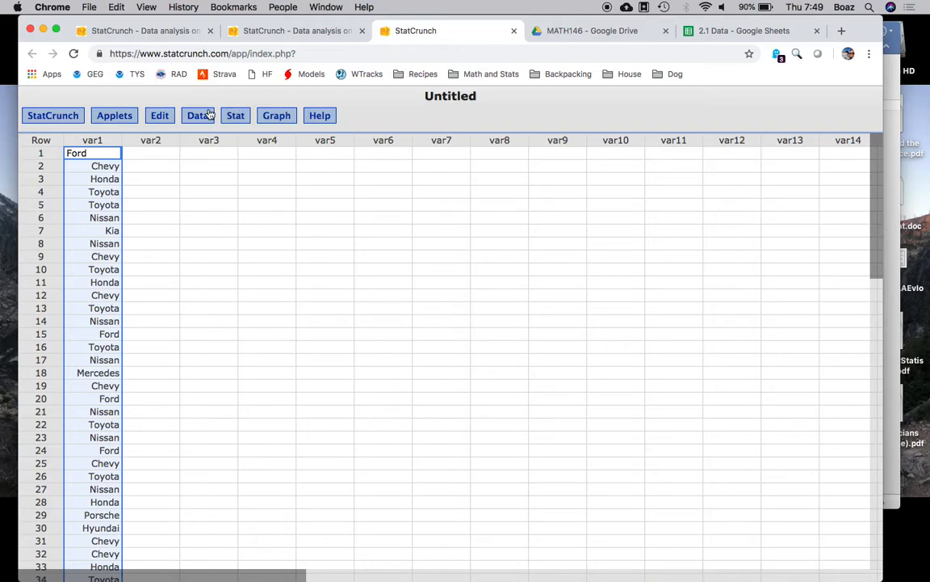
- Create a frequency bar plot with data from var1, with the bars ordered by Worksheet
left_click(274, 119)
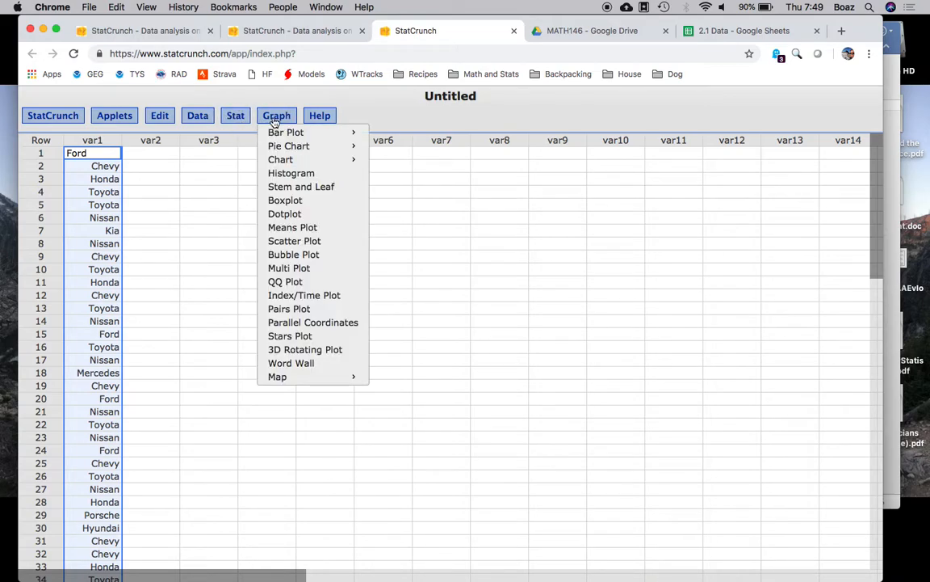
mouse_move(279, 132)
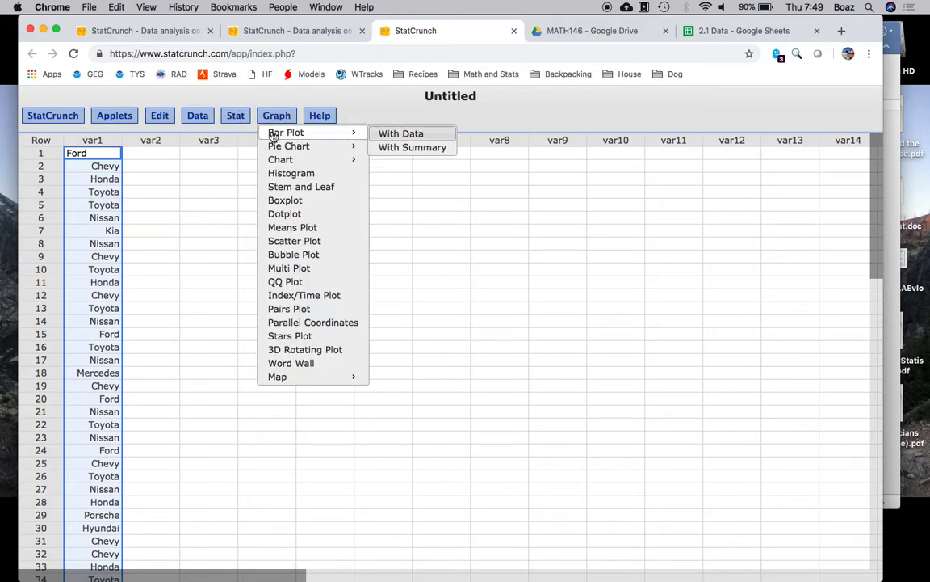
left_click(394, 134)
left_click(329, 144)
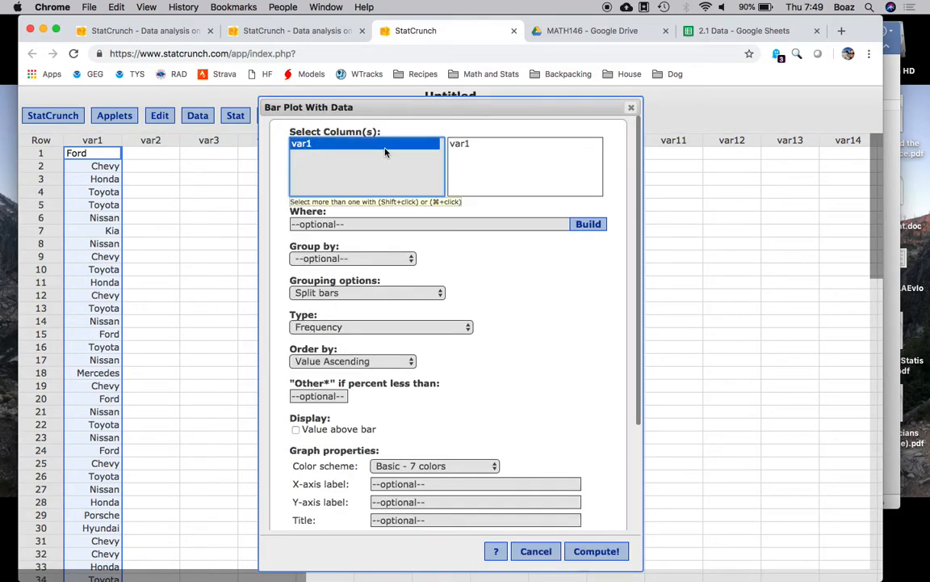
left_click(372, 260)
left_click(401, 258)
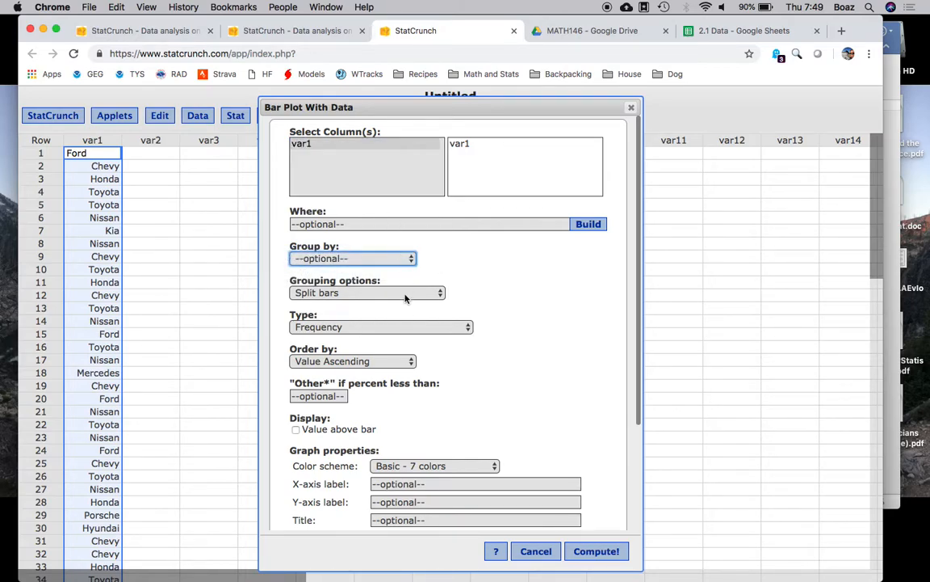
scroll(509, 268, "down", 3)
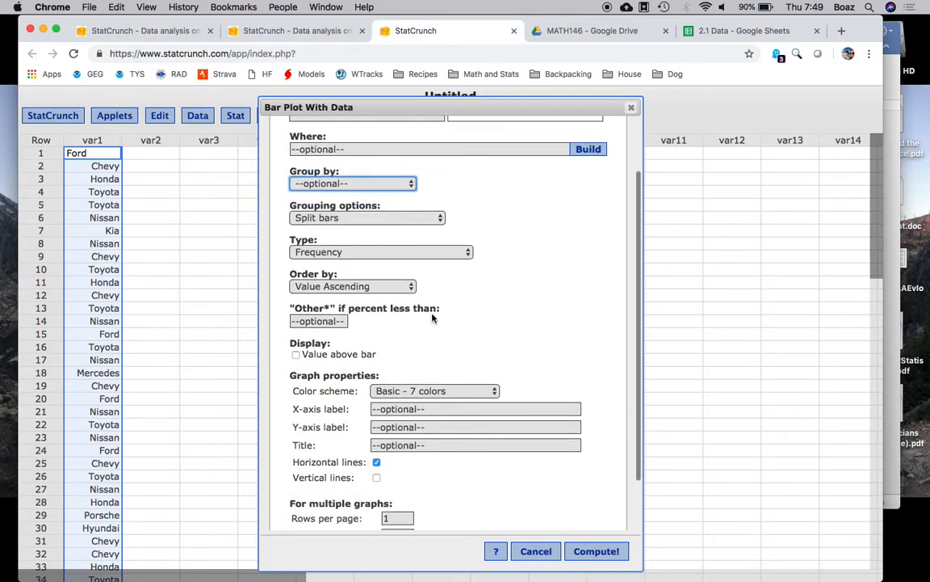
scroll(432, 318, "down", 2)
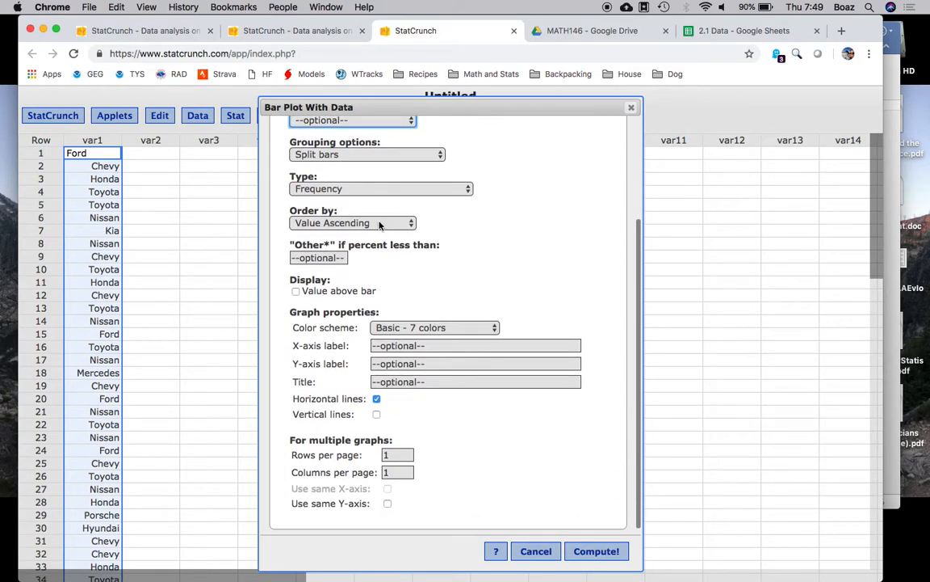
left_click(380, 224)
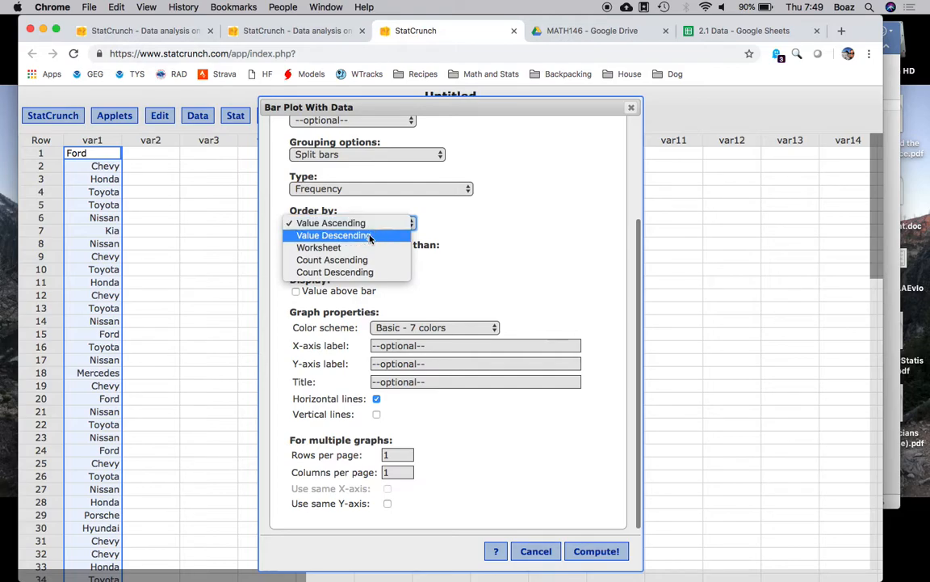
left_click(323, 248)
left_click(576, 551)
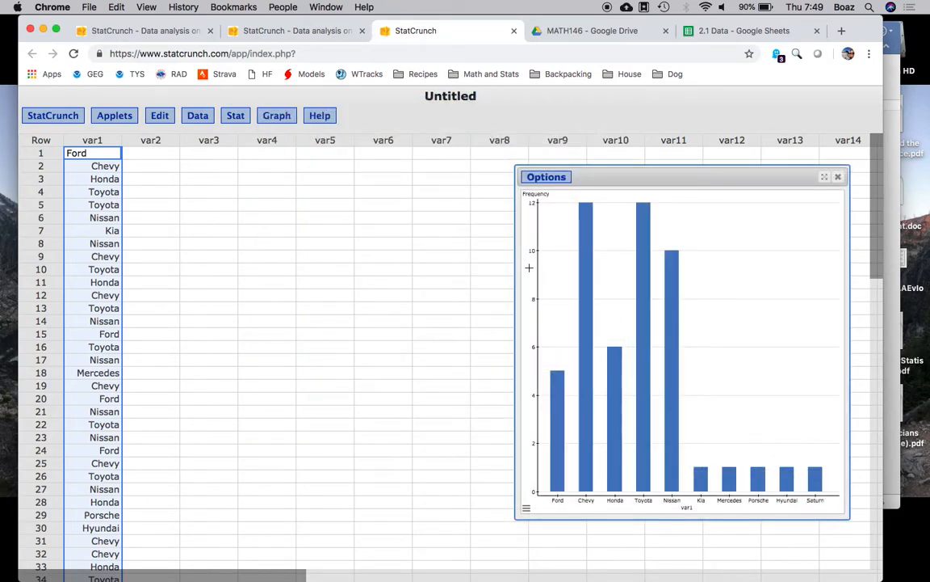
- Maximize the bar plot to inspect it and close it to return to the data table
left_click(825, 176)
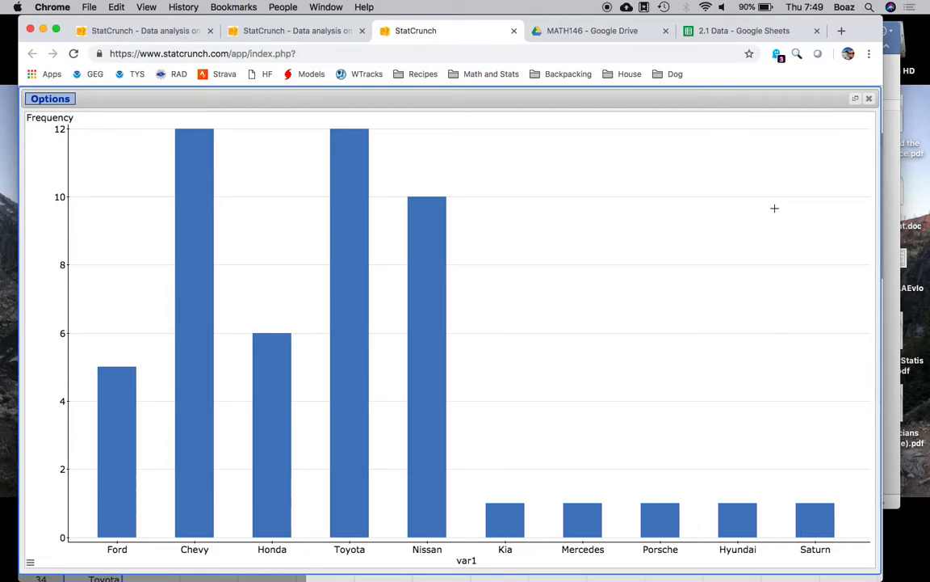
left_click(869, 100)
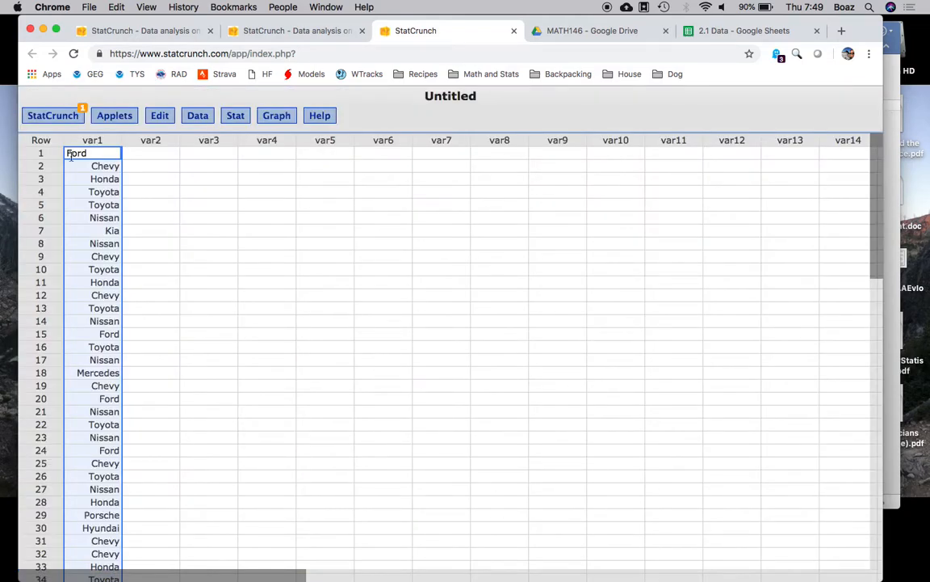
- Change the row 7 entry of var1 to Other
left_click(84, 231)
type("O")
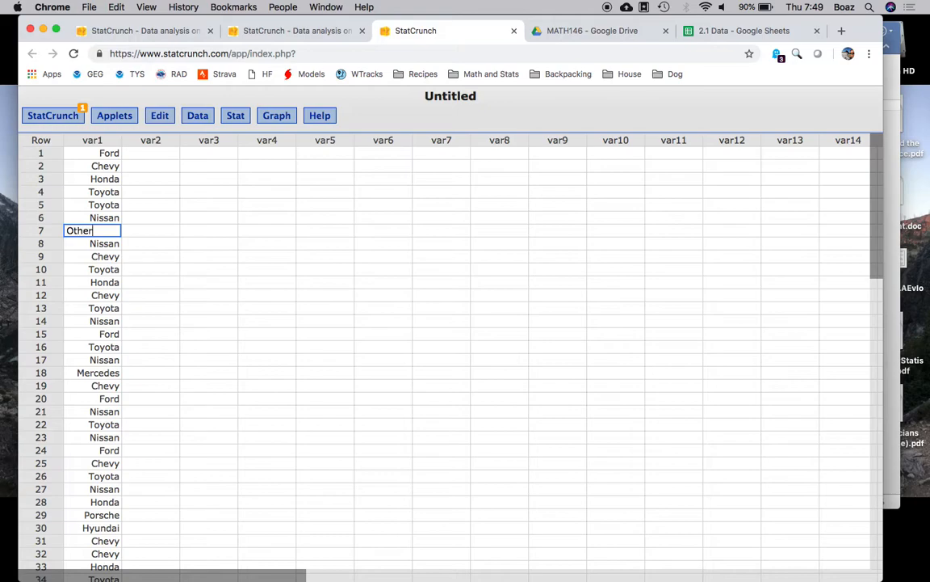
type("ther")
key("Return")
- Change the row 18 entry of var1 to Other
key("Tab")
key("Down")
key("Down")
key("Down")
key("Down")
key("Down")
key("Down")
key("Down")
key("Down")
key("Down")
key("Down")
key("Left")
type("Other")
key("Return")
- Change the row 29 entry of var1 to Other
key("Down")
key("Down")
key("Down")
key("Down")
key("Down")
key("Down")
key("Down")
key("Down")
key("Down")
key("Down")
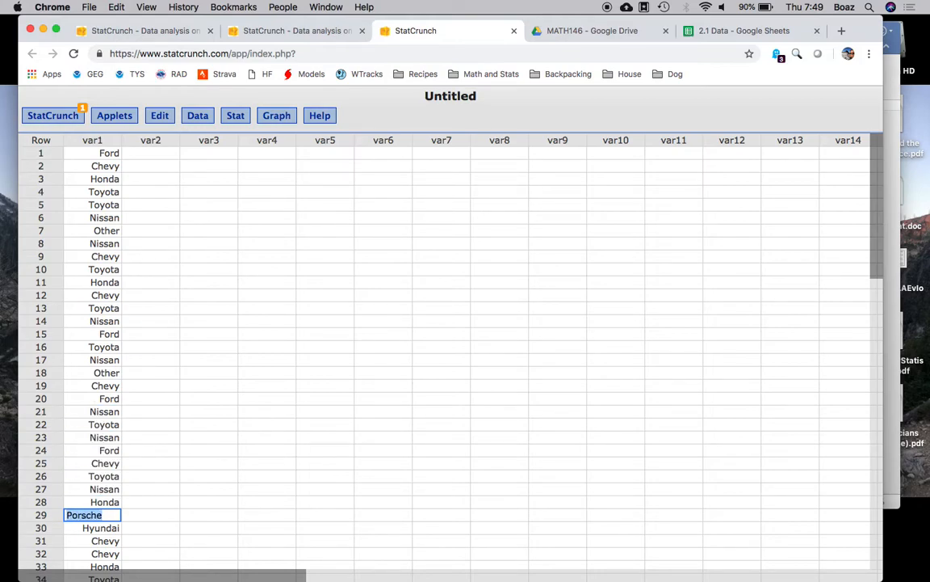
type("Other")
key("Return")
key("Down")
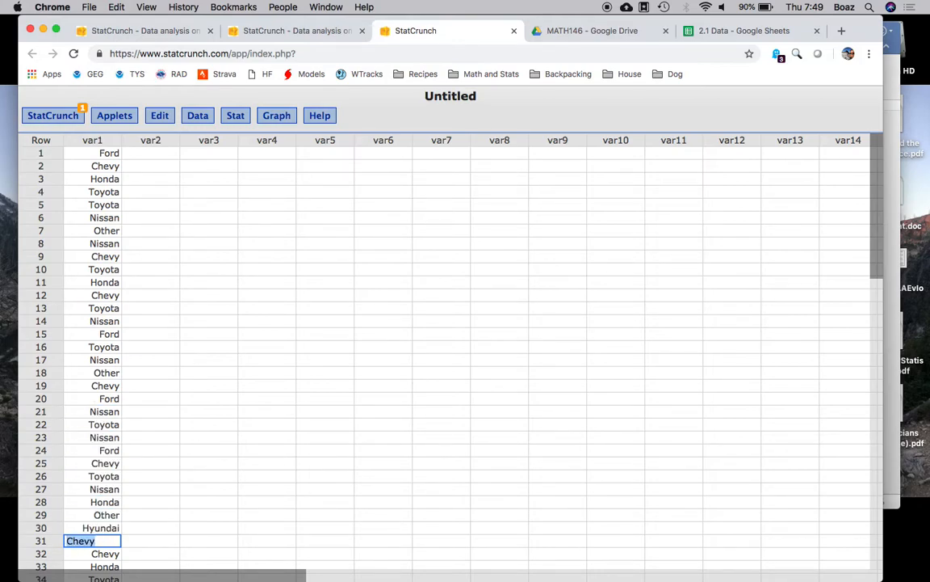
- Change the row 42 entry of var1 to Other
scroll(453, 347, "down", 5)
scroll(49, 234, "down", 1)
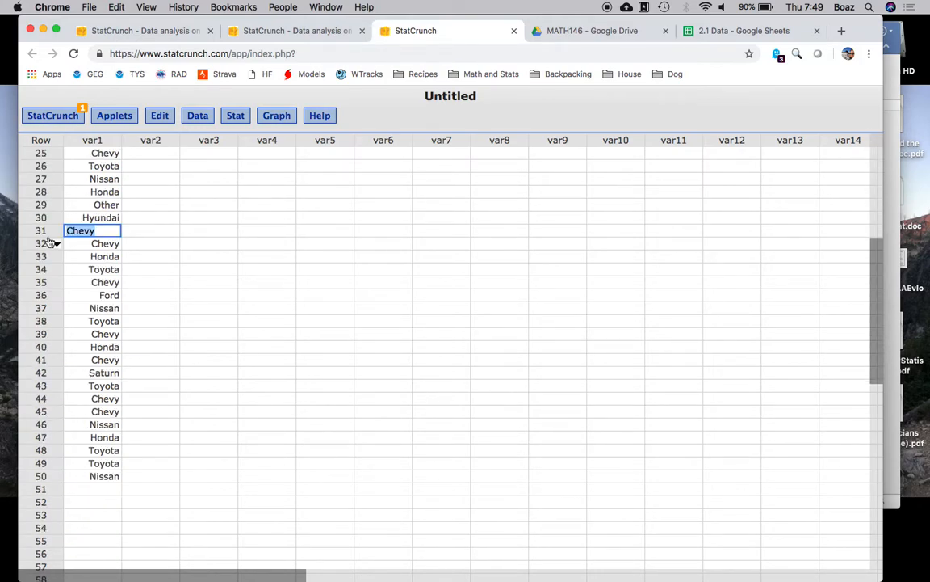
left_click(94, 372)
type("Other")
key("Return")
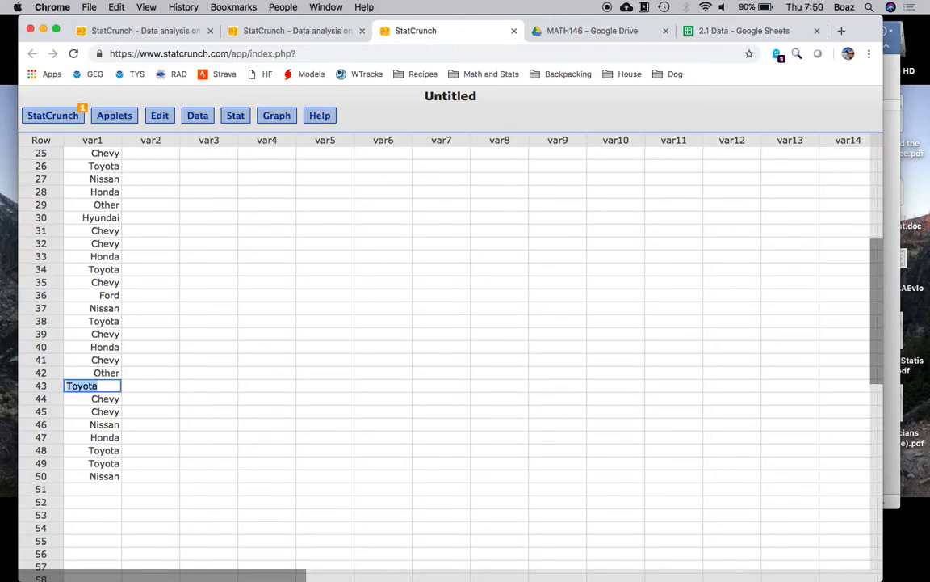
- Reopen the hidden bar plot of var1, refresh it with the edited data and close it
left_click(71, 110)
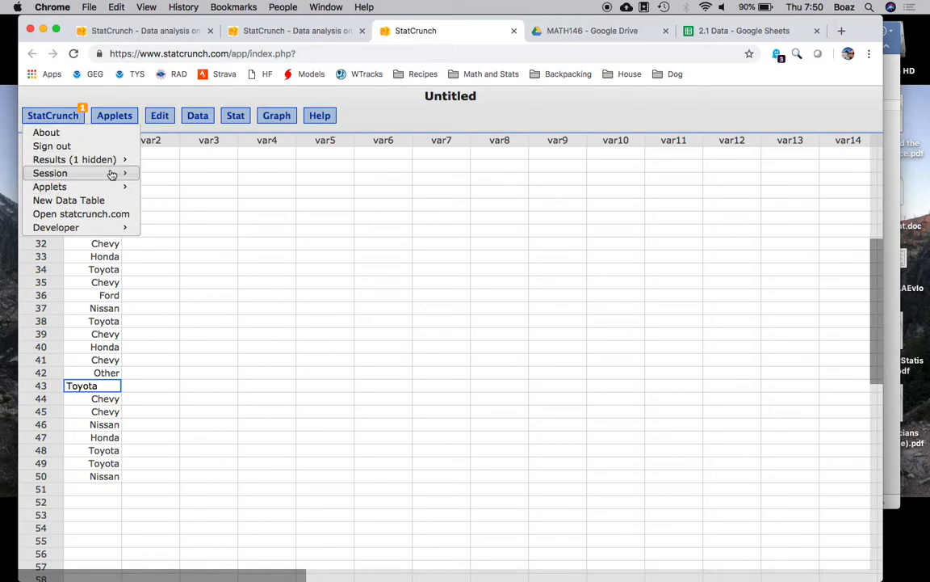
mouse_move(103, 164)
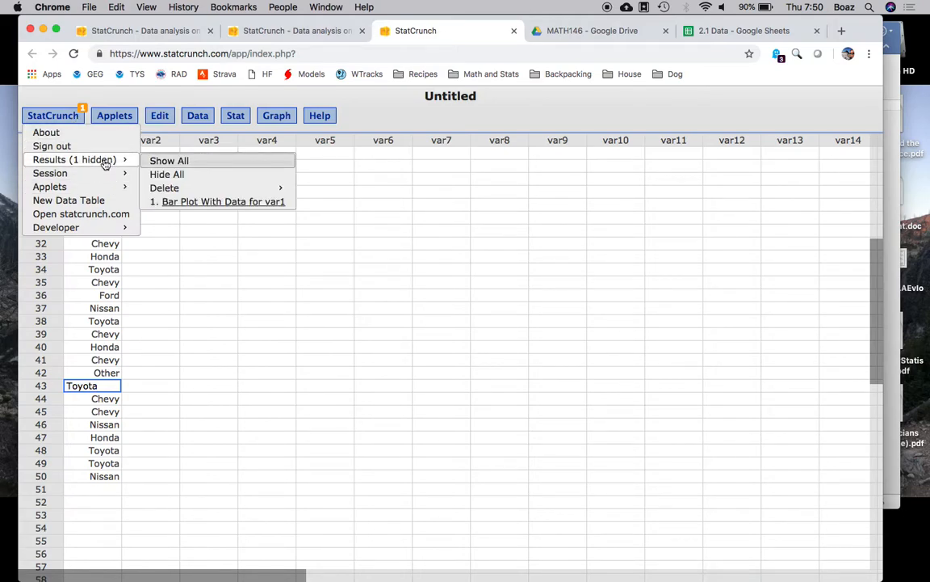
left_click(157, 201)
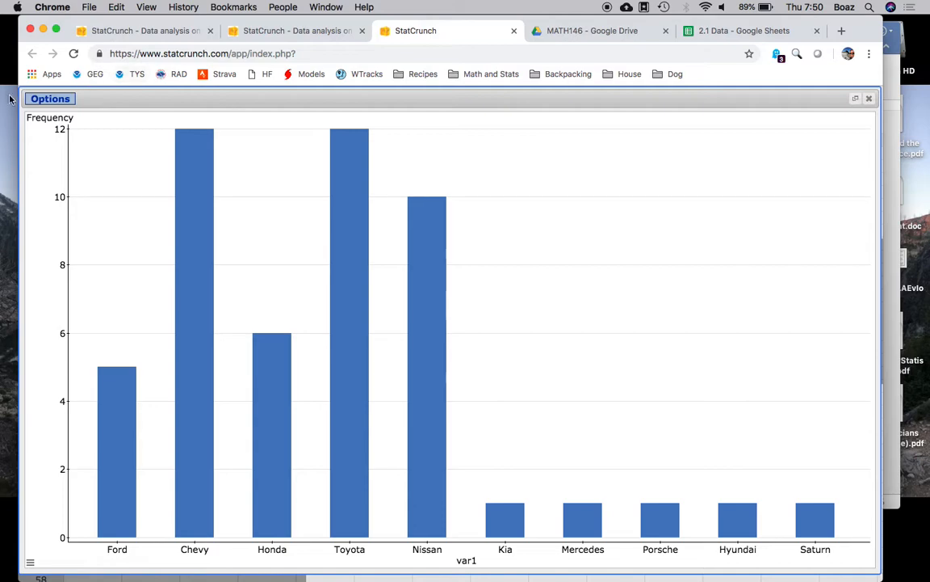
left_click(35, 100)
left_click(38, 113)
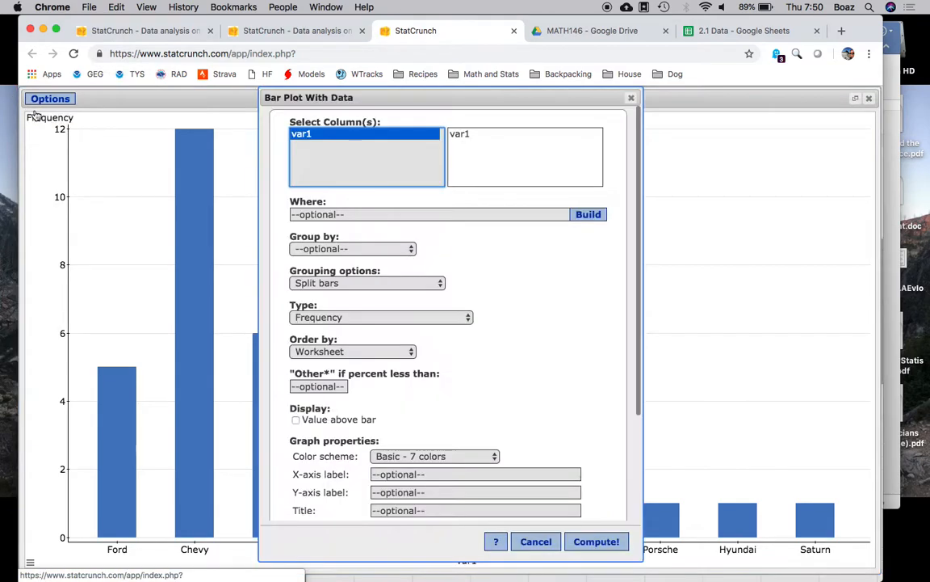
left_click(632, 97)
left_click(38, 99)
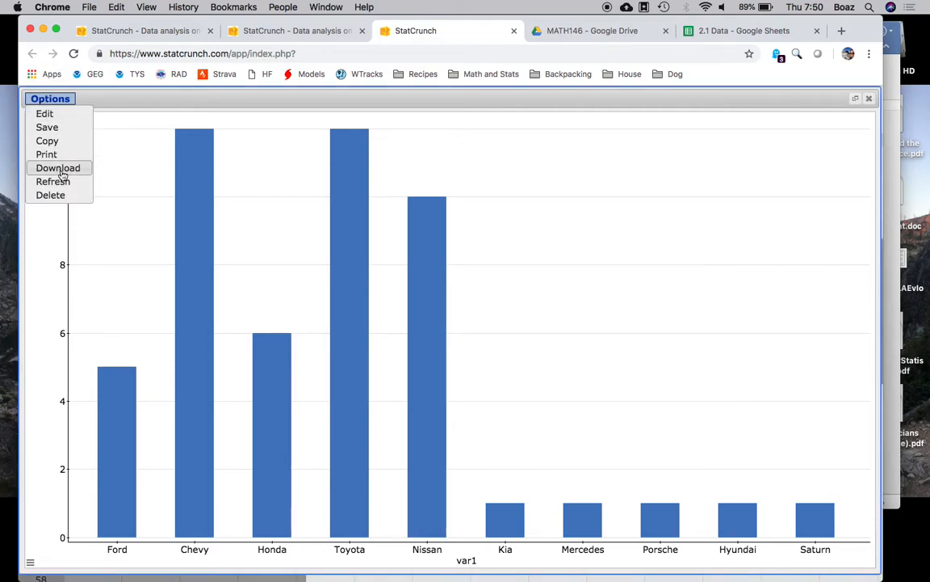
left_click(52, 180)
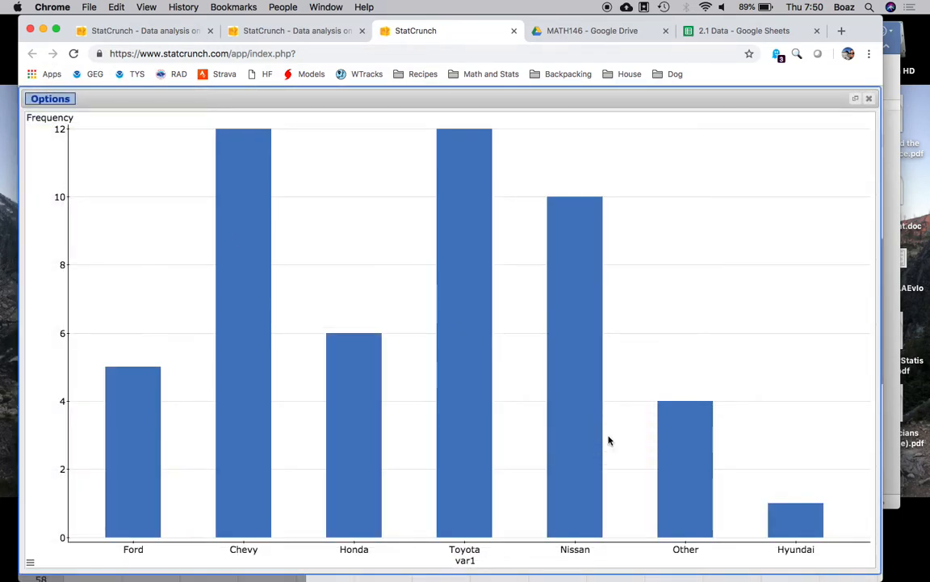
left_click(869, 98)
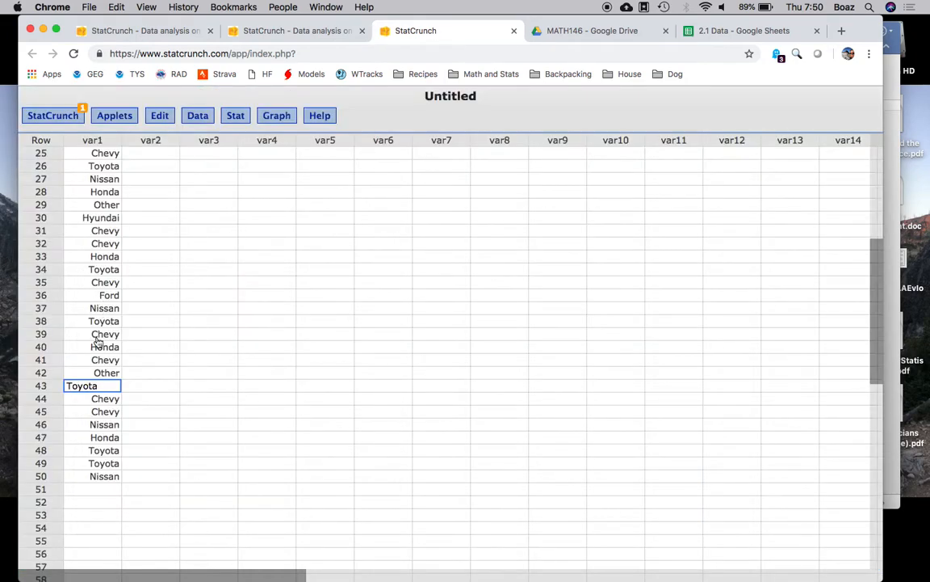
- Change the remaining Hyundai entry in row 30 of var1 to Other
scroll(101, 356, "up", 2)
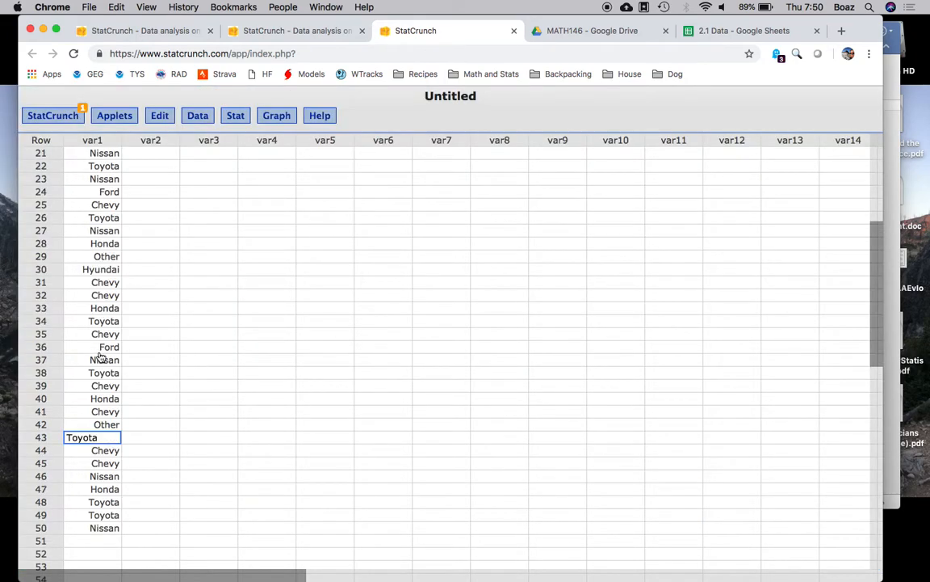
left_click(95, 268)
type("Other")
key("Return")
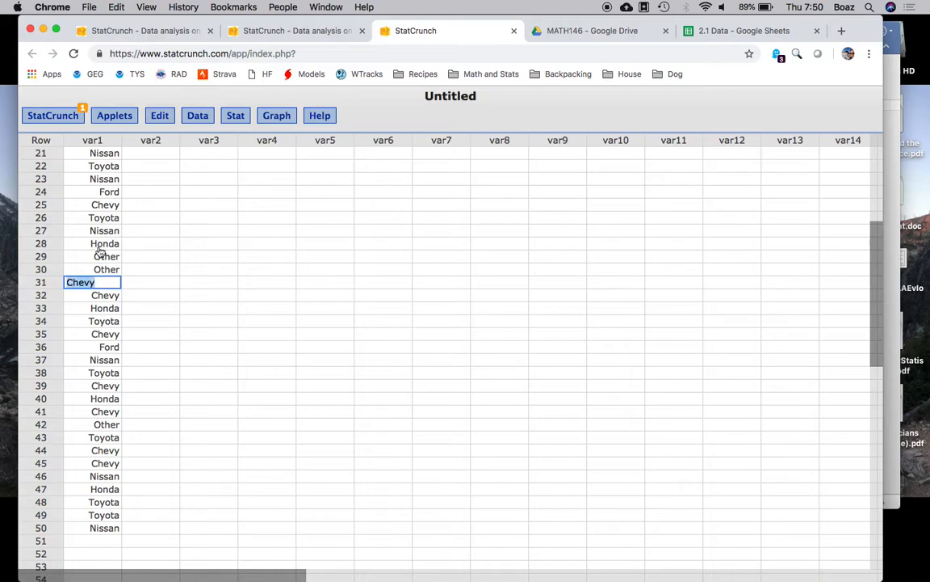
- Bring back the hidden var1 bar plot and refresh it to include the row 30 change
left_click(44, 114)
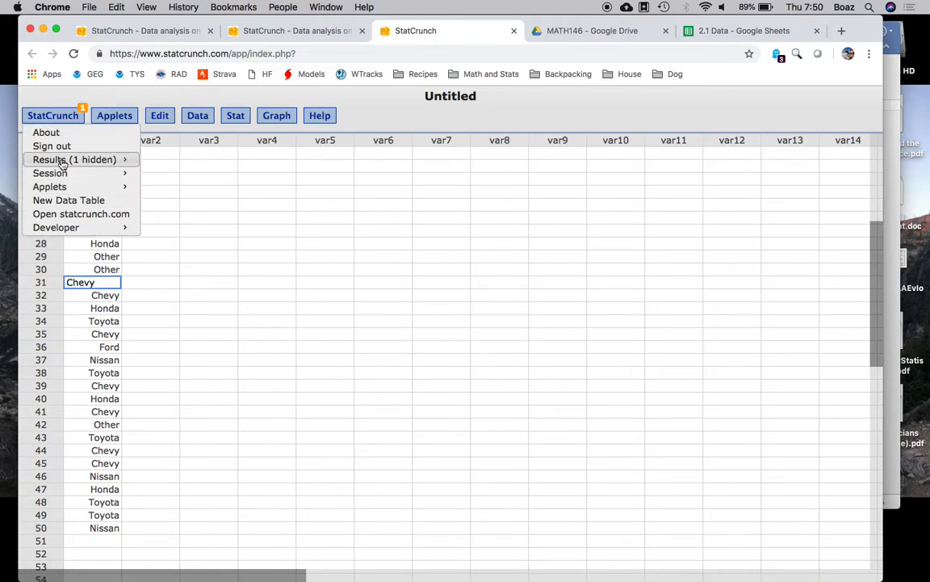
mouse_move(61, 162)
left_click(182, 202)
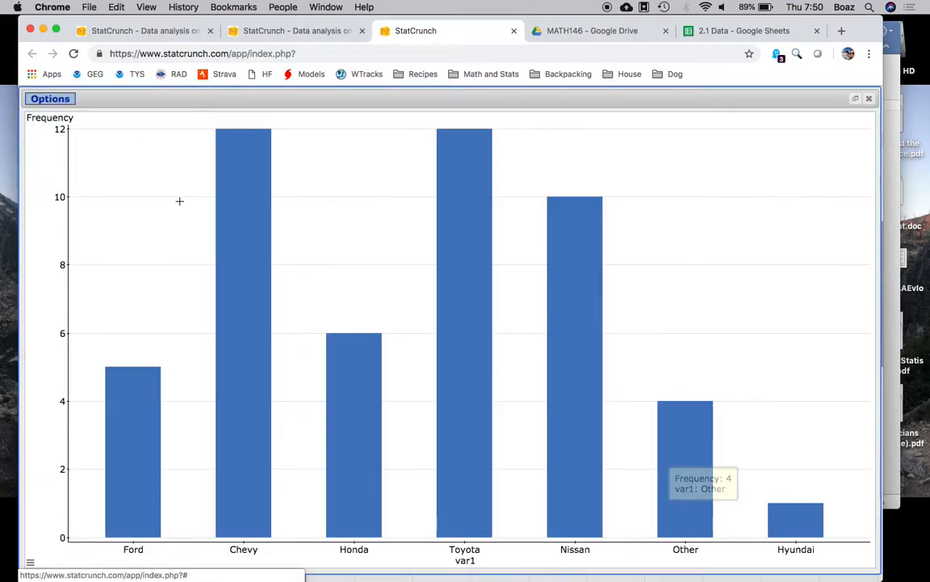
left_click(53, 97)
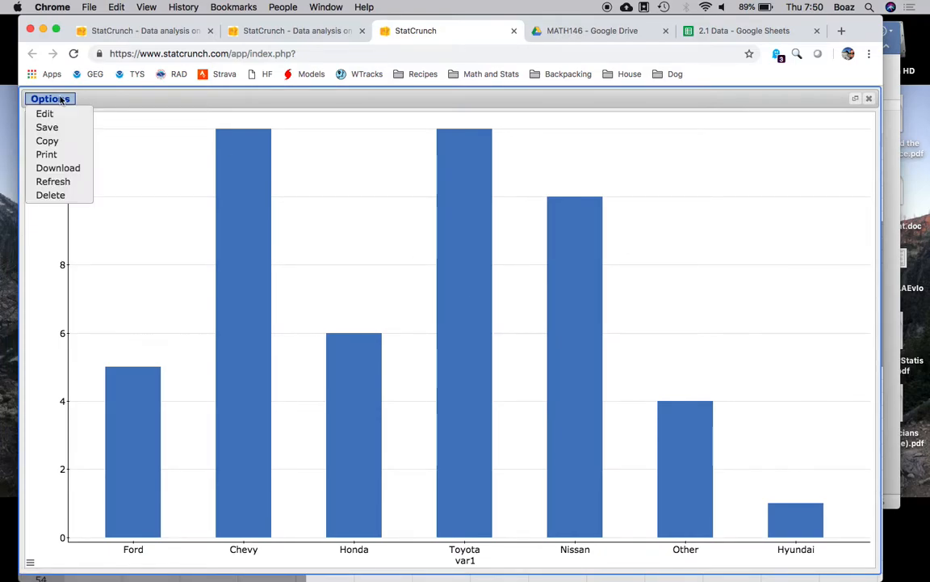
left_click(53, 182)
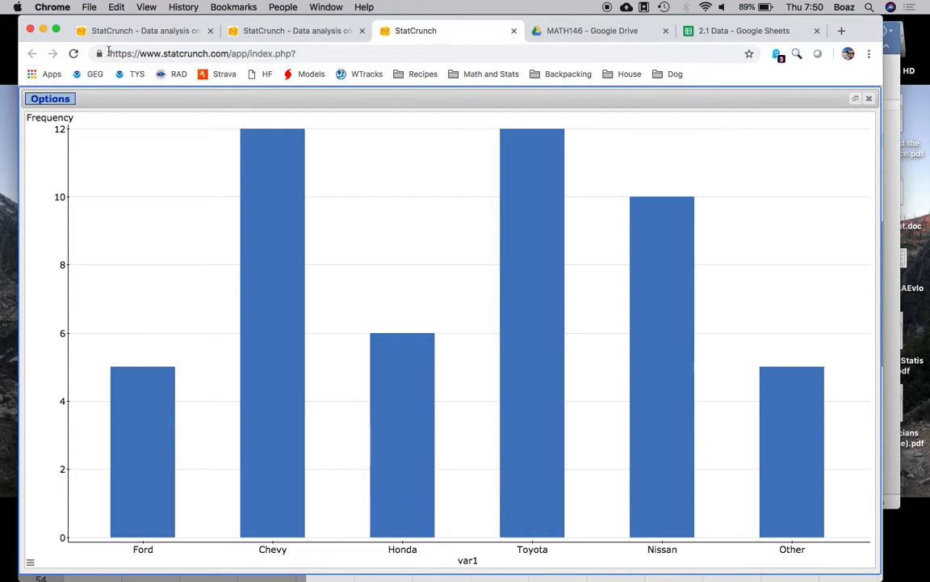
- Edit the var1 bar plot to label its x-axis Car Make and title it Cars Driven by Students
left_click(51, 98)
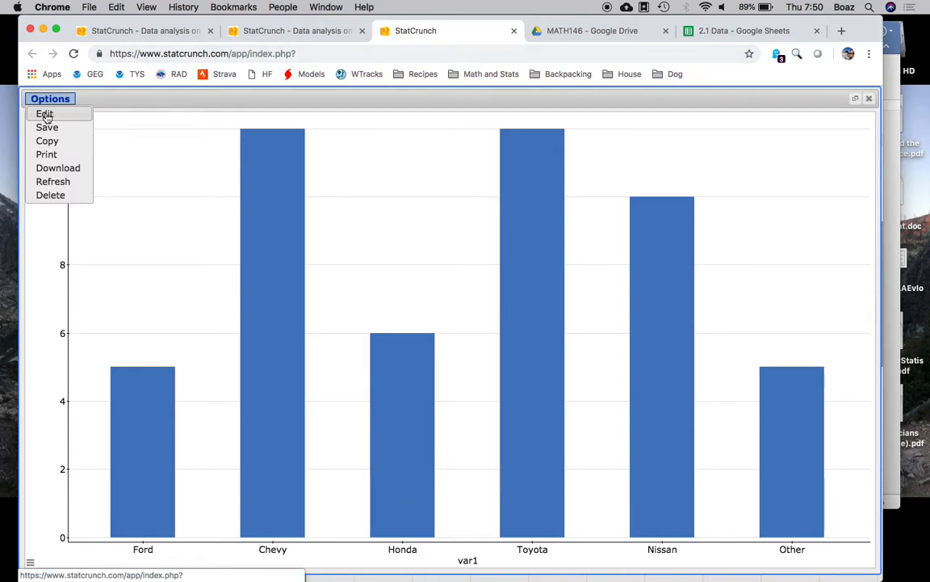
left_click(46, 113)
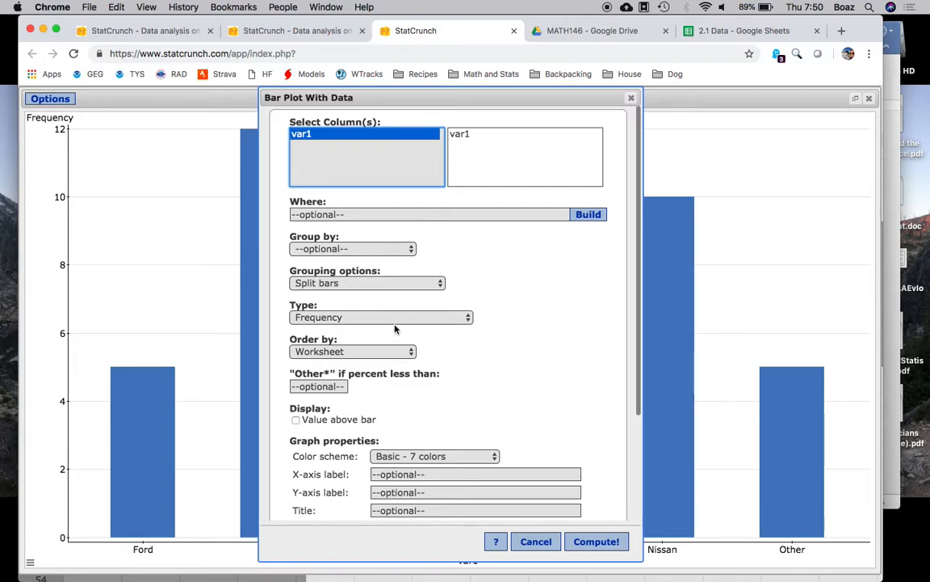
scroll(384, 325, "down", 5)
left_click(439, 355)
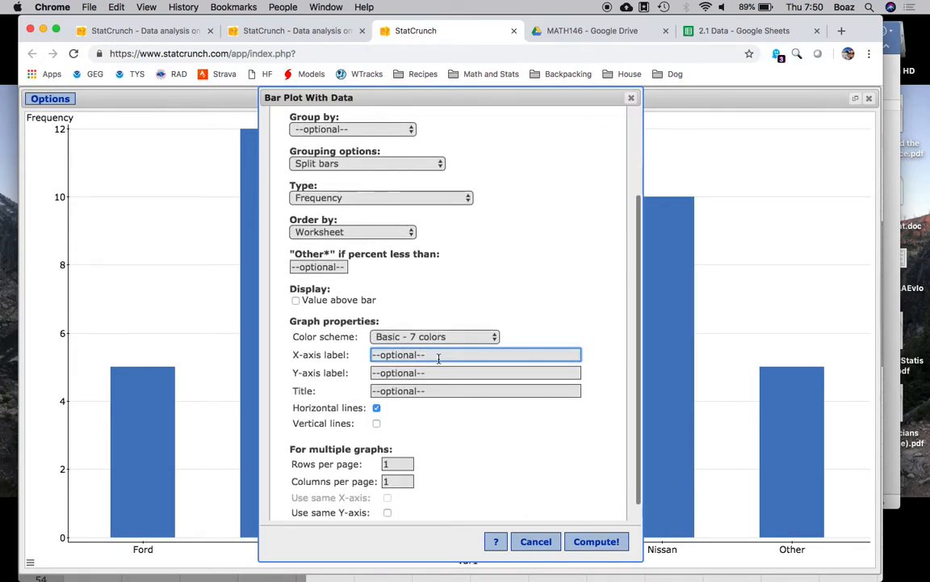
type("Car Make")
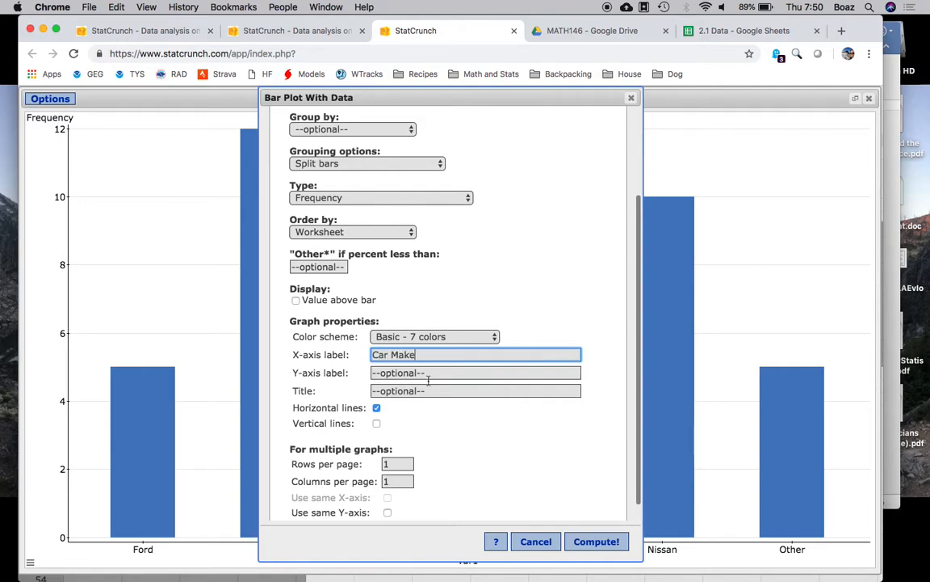
left_click(431, 388)
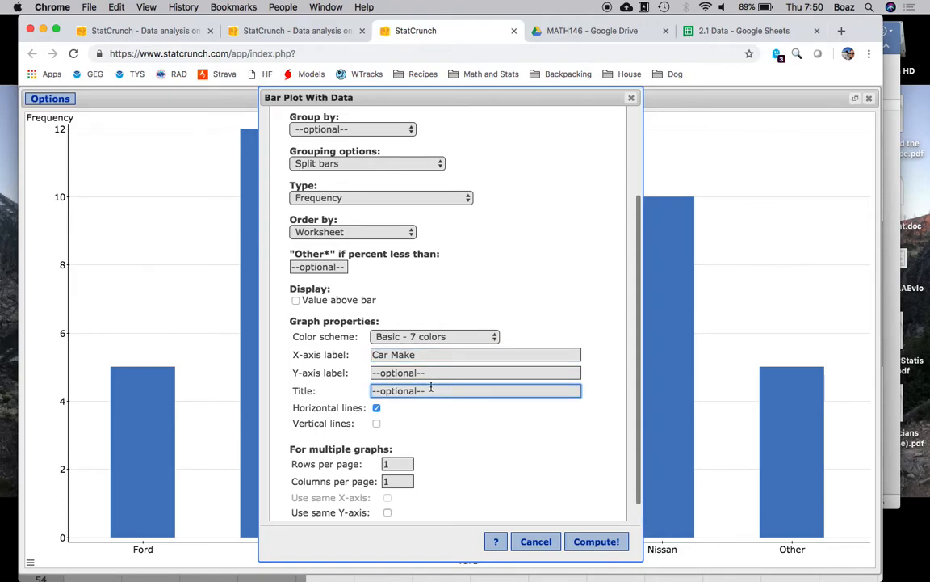
type("Cars Driven")
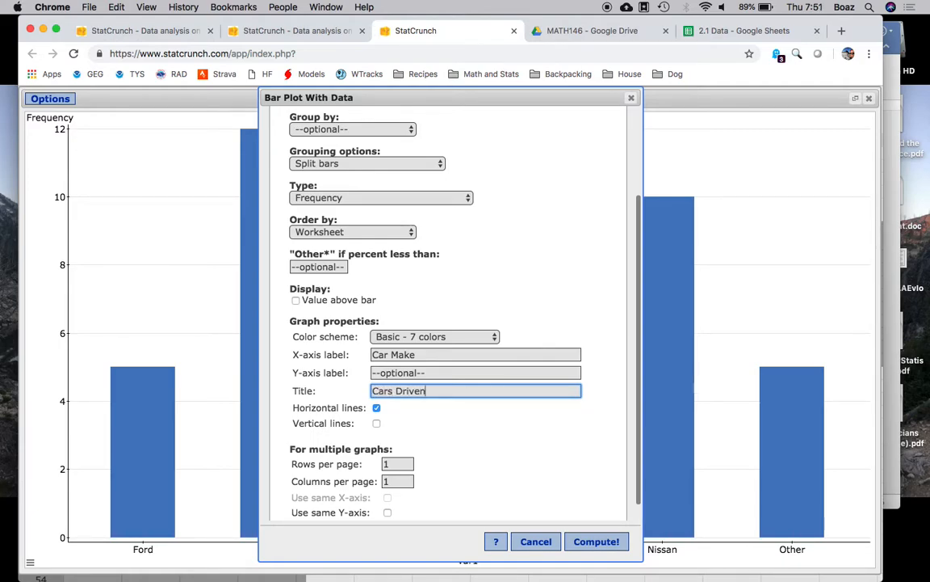
type(" by Students")
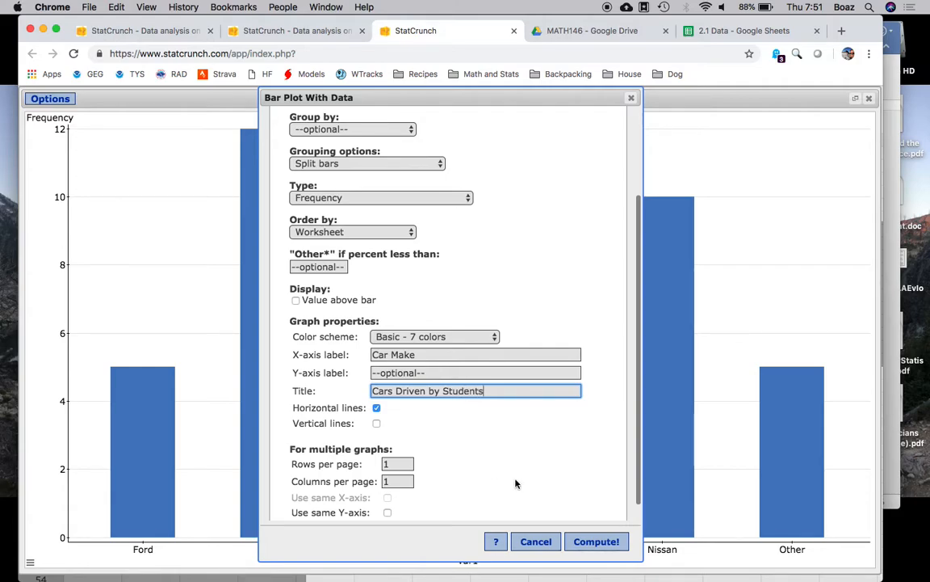
left_click(583, 541)
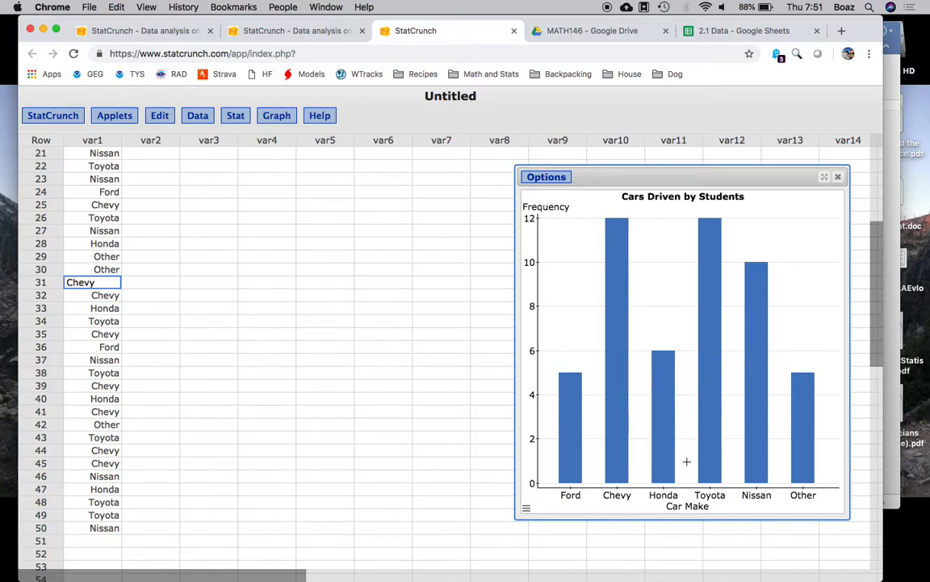
- View the Cars Driven by Students bar plot enlarged and close it
left_click(825, 177)
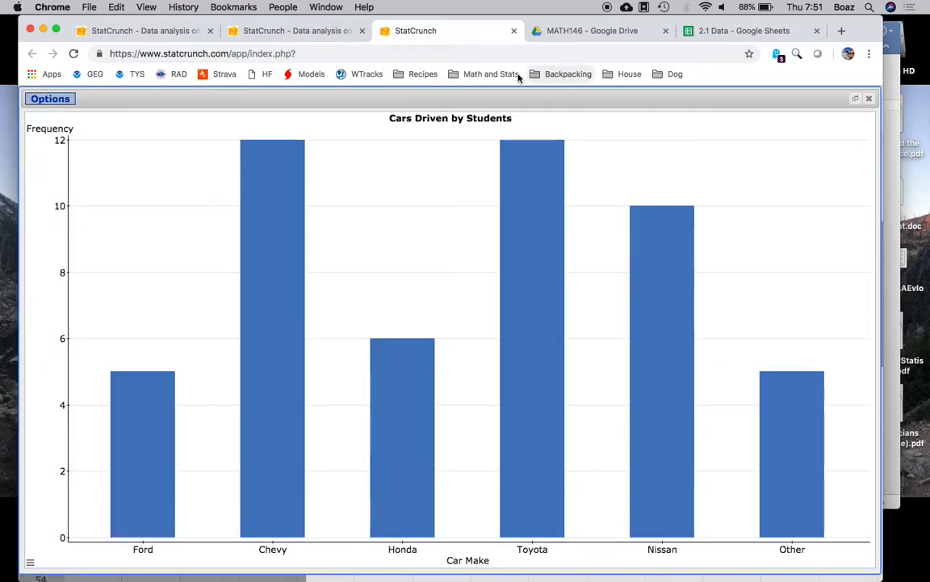
left_click(50, 99)
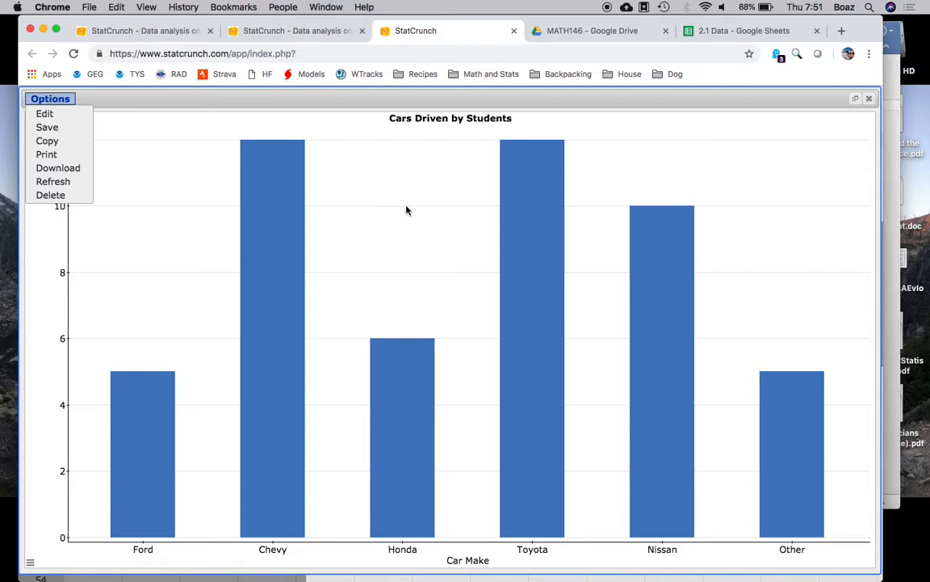
left_click(870, 99)
left_click(871, 100)
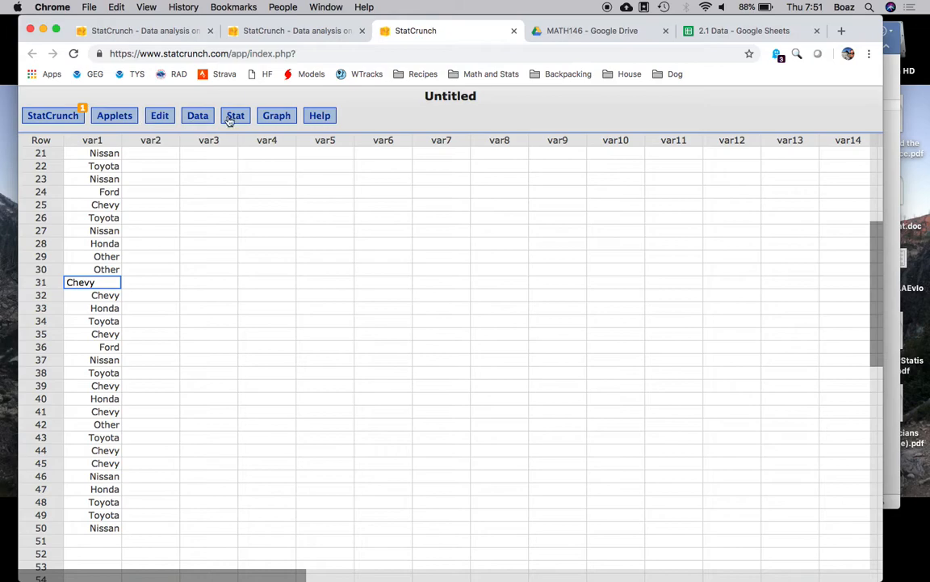
- Set up a new bar plot from data for the var1 column with the Relative Frequency type
left_click(269, 118)
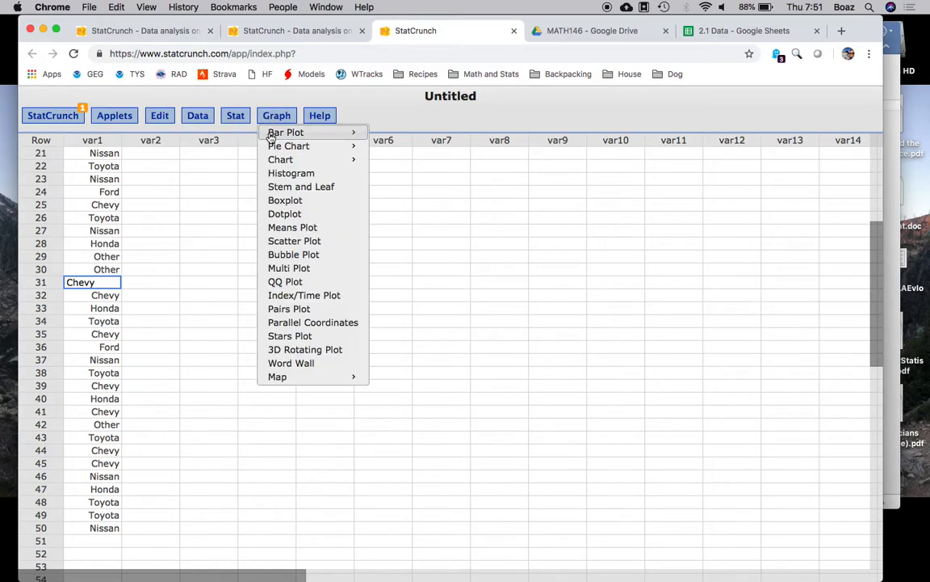
mouse_move(287, 132)
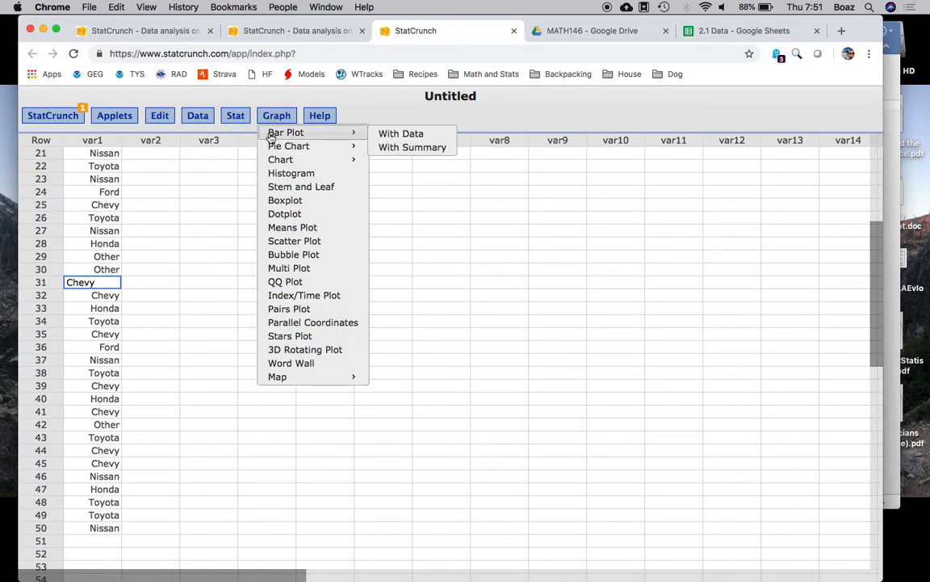
left_click(412, 138)
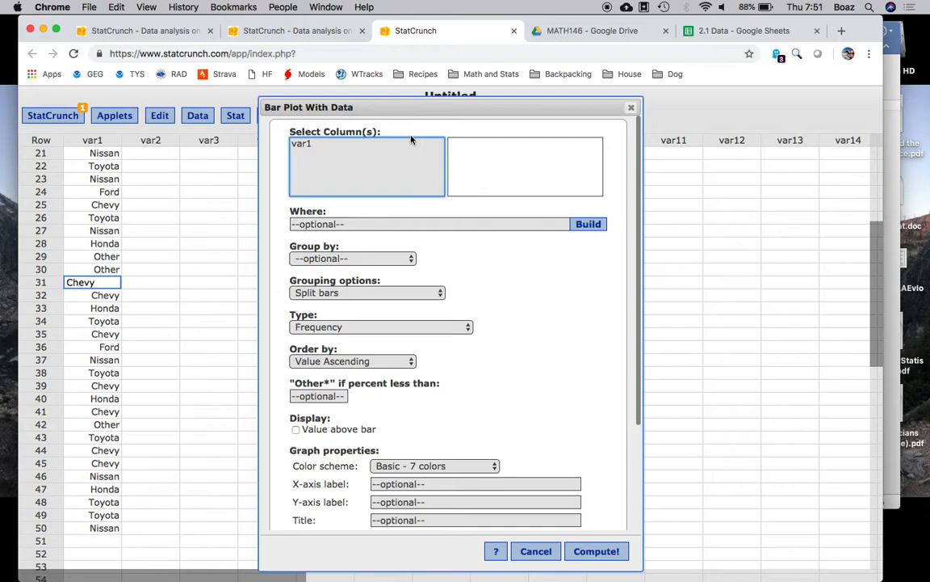
left_click(311, 144)
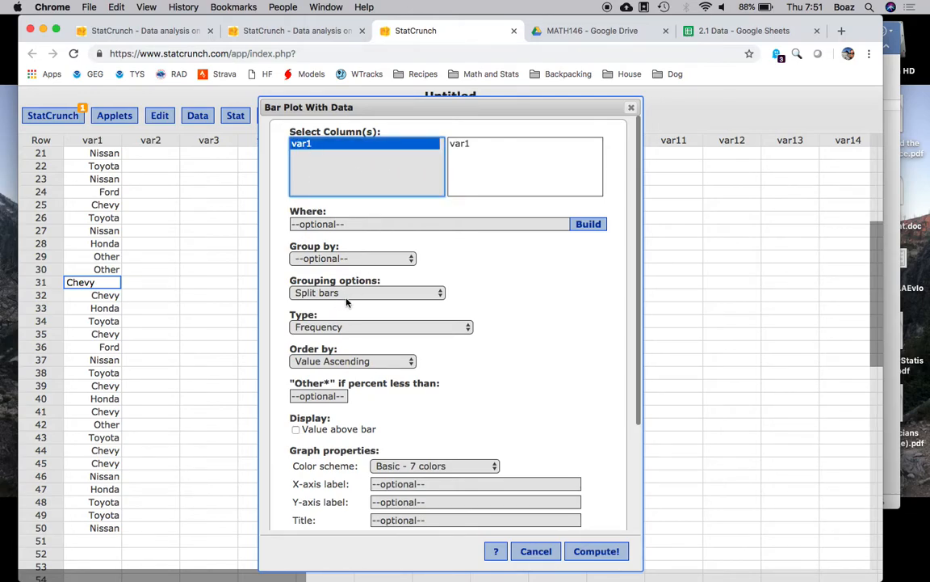
left_click(330, 328)
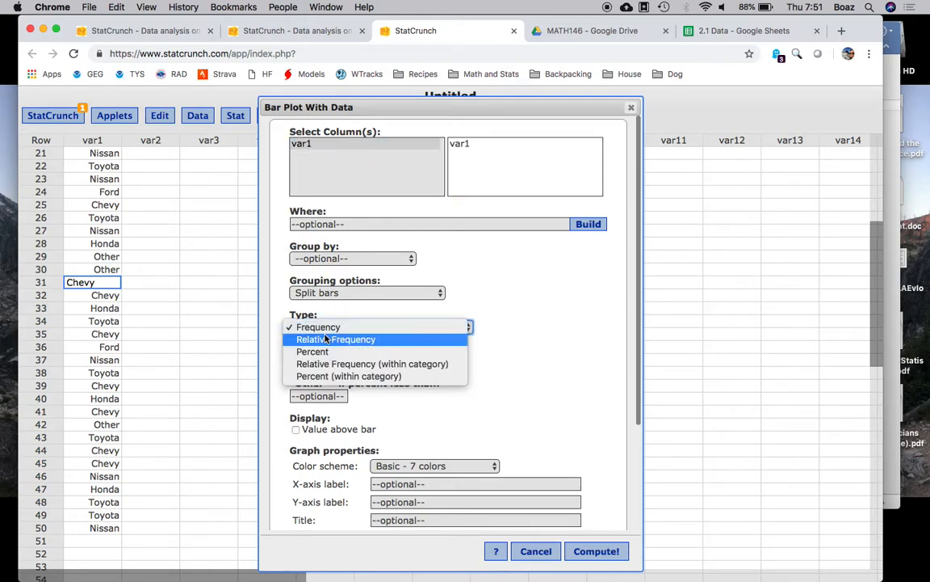
left_click(319, 340)
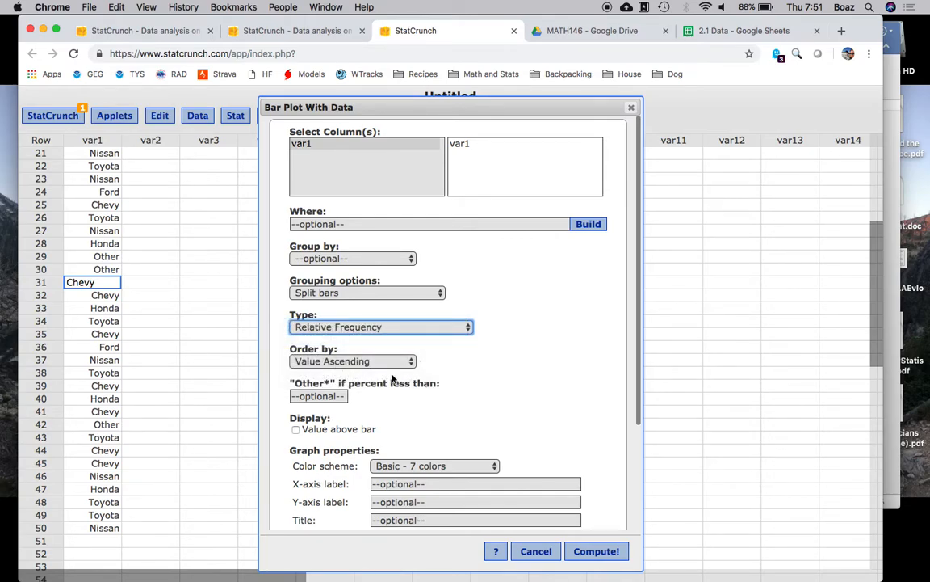
- Order the relative frequency bars by Worksheet, compute the plot, and close it after viewing it enlarged
left_click(389, 366)
left_click(377, 383)
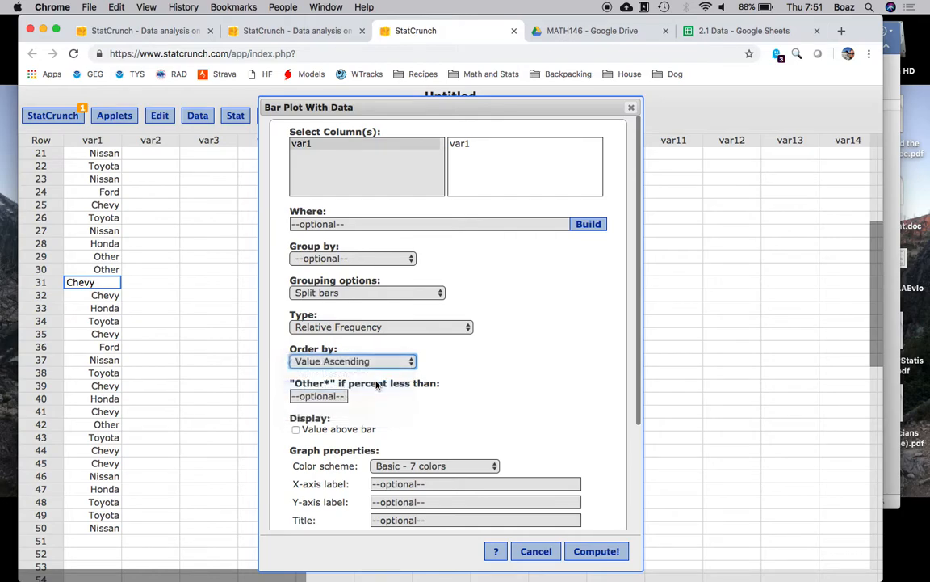
scroll(436, 409, "down", 3)
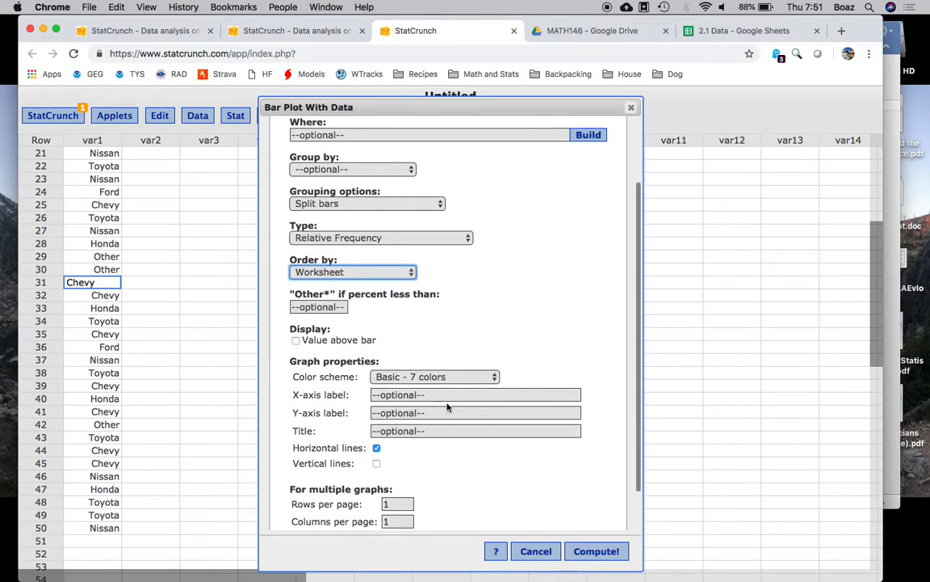
scroll(376, 482, "down", 2)
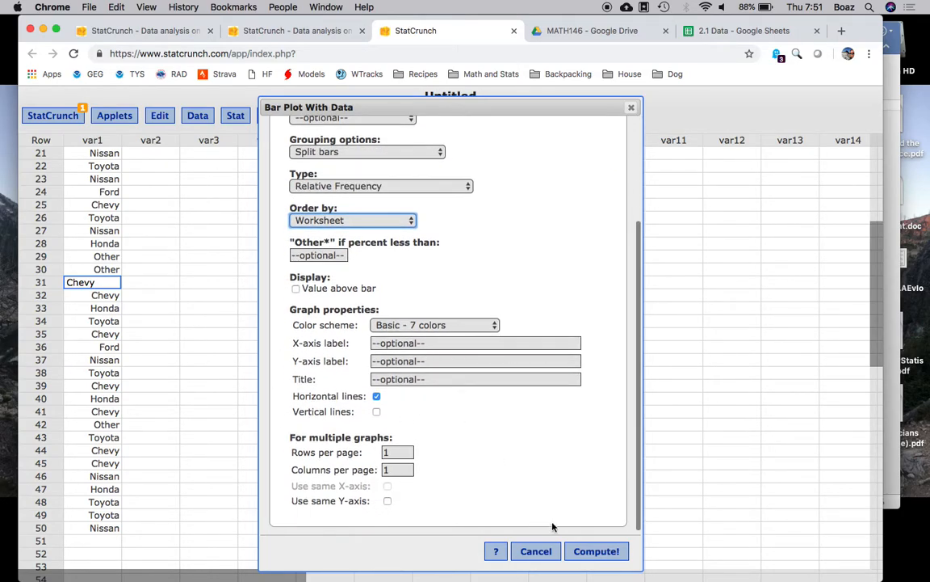
left_click(580, 552)
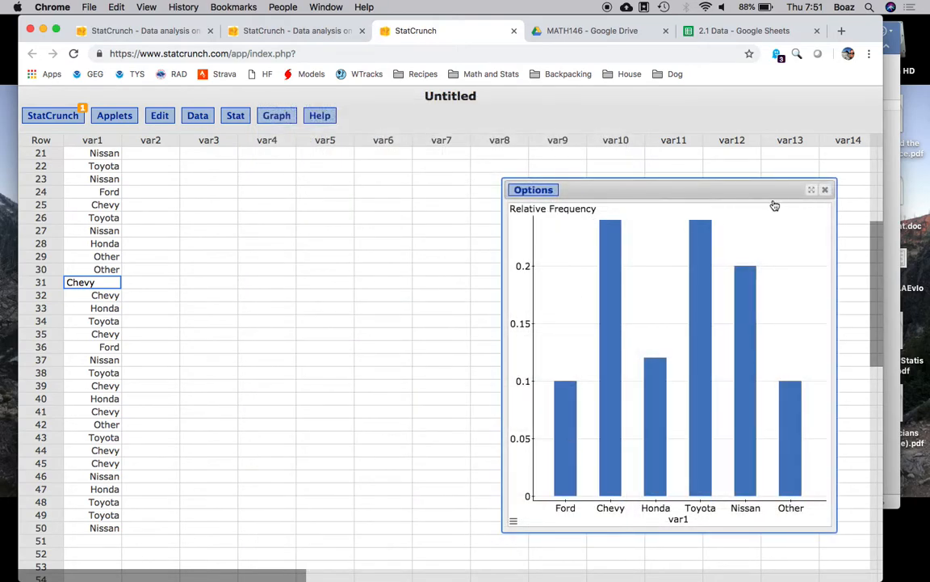
left_click(811, 190)
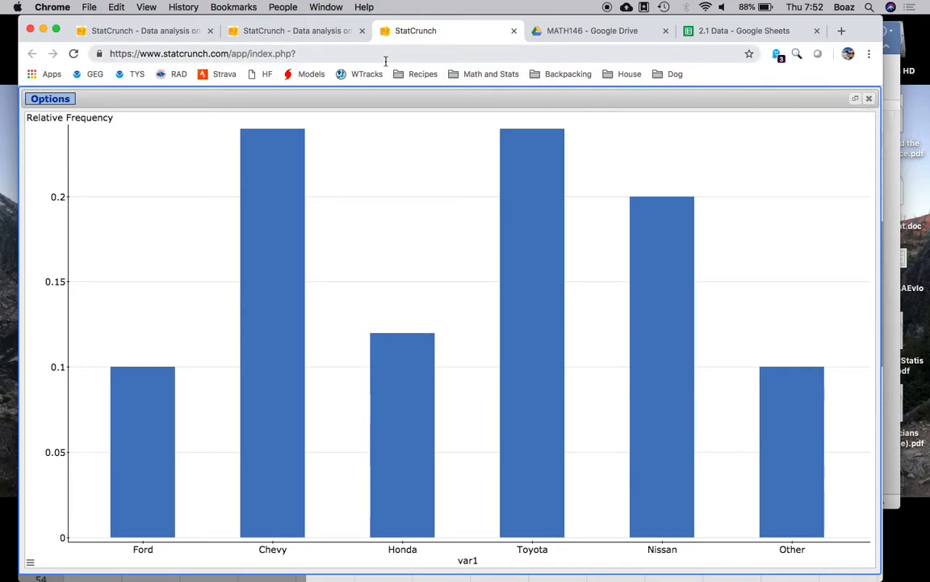
left_click(870, 99)
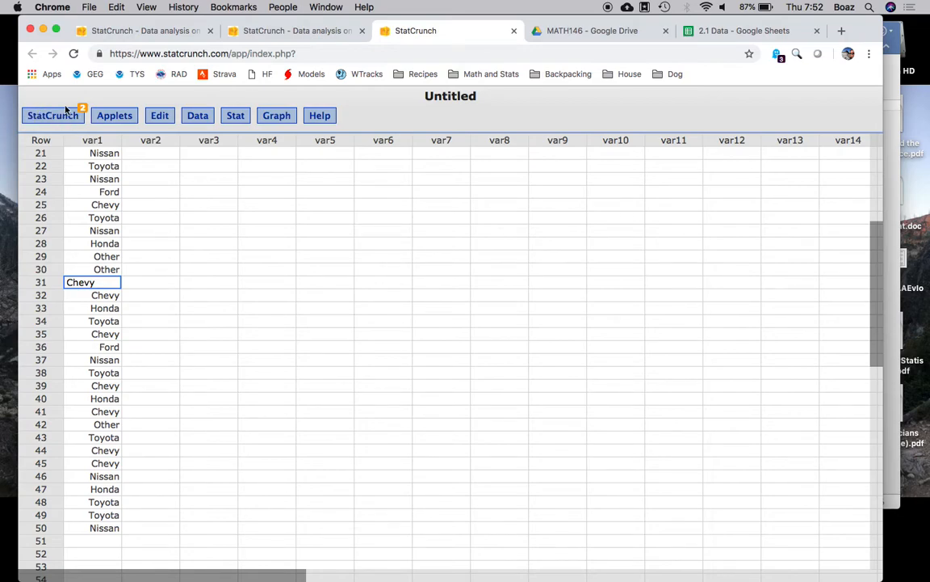
left_click(197, 153)
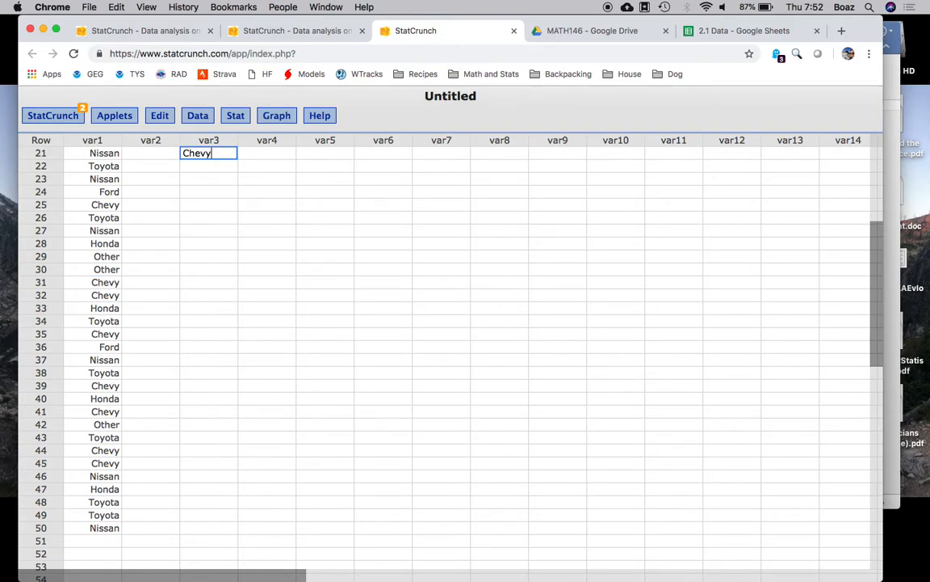
key("Return")
type("Ford")
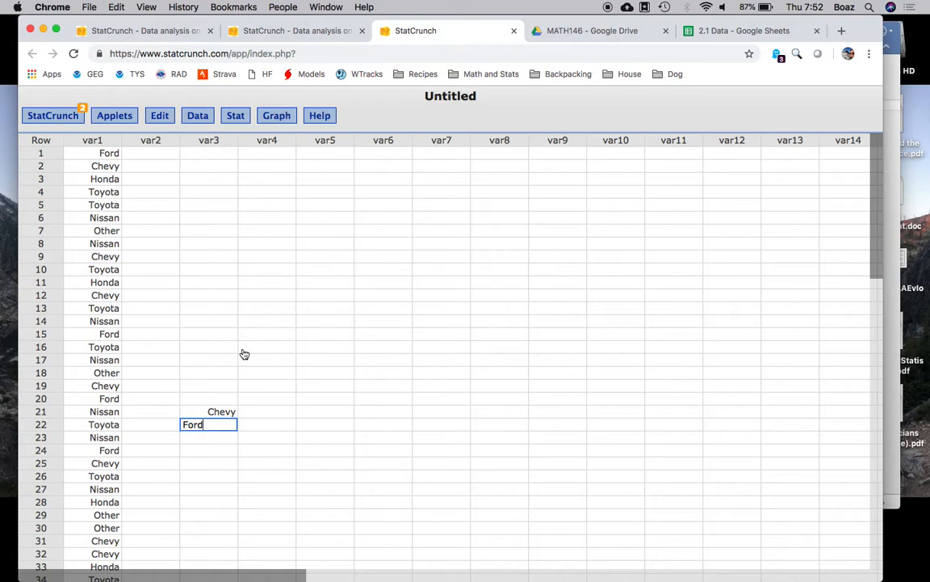
key("Up")
key("BackSpace")
- Enter the categories Ford, Chevy, Honda, Toyota, Nissan and Other in rows 1 to 6 of var3
left_click(210, 153)
type("Che")
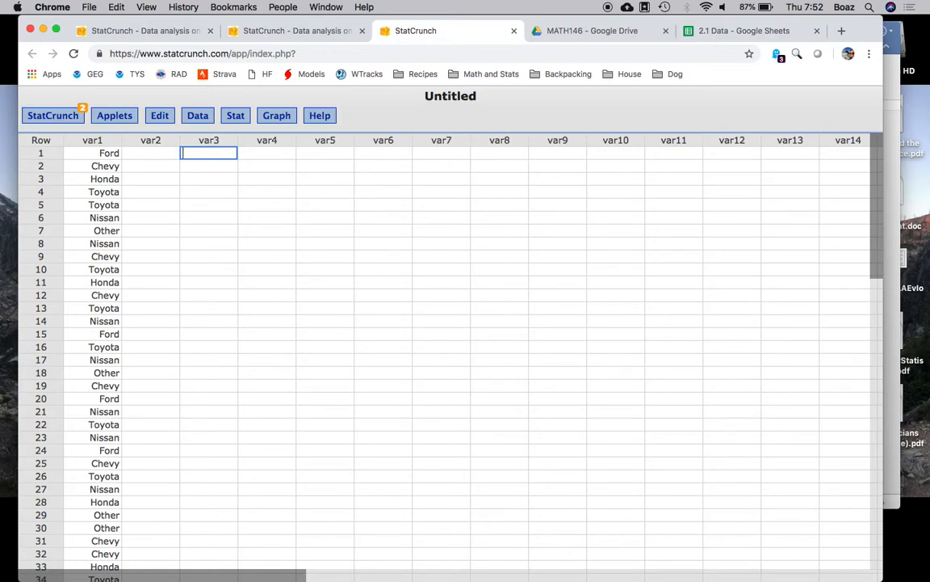
type("d")
key("Return")
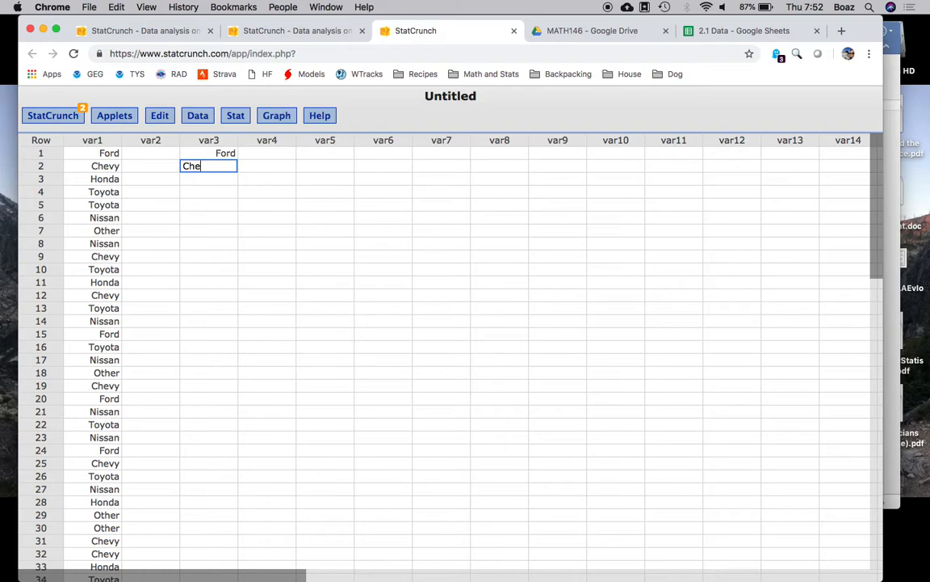
key("Return")
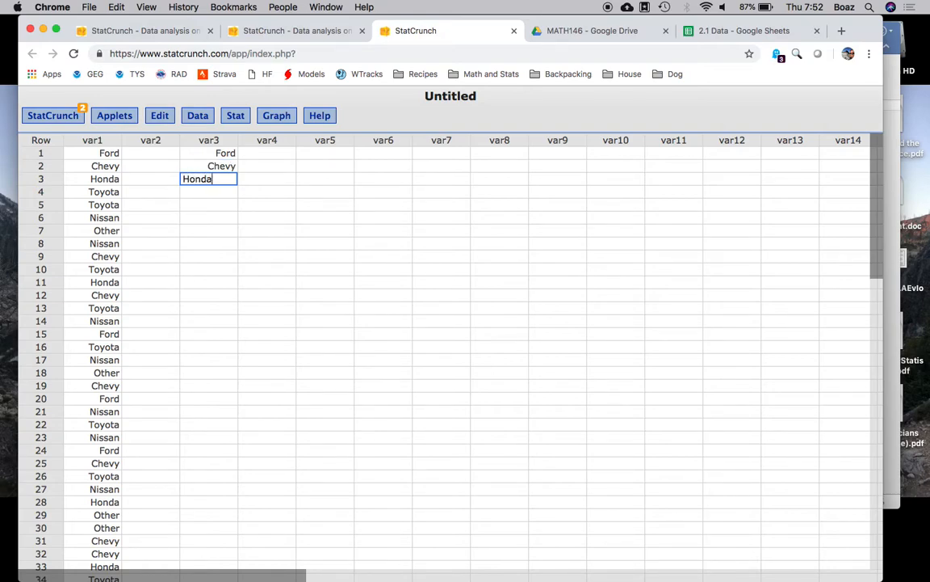
key("Return")
type("Toyota")
key("Return")
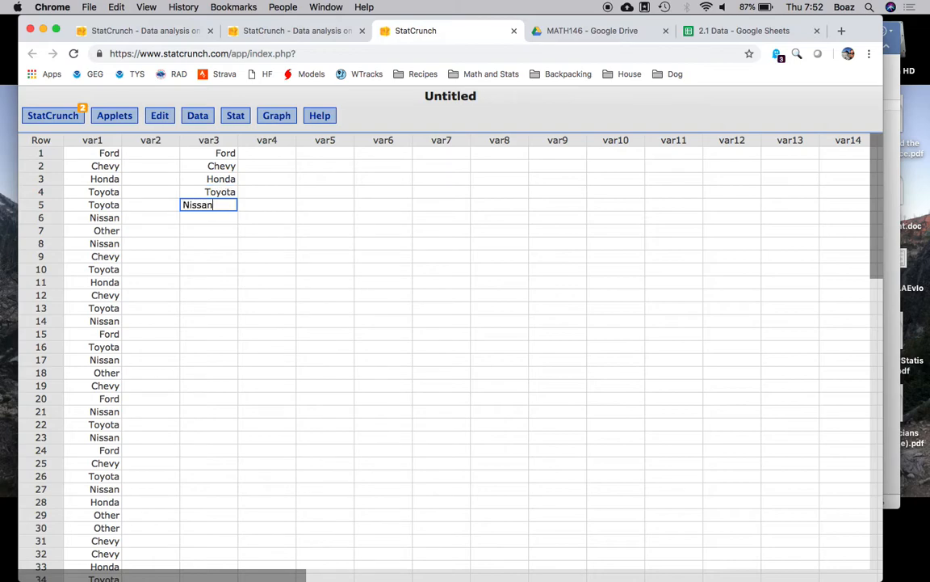
key("Return")
key("Return")
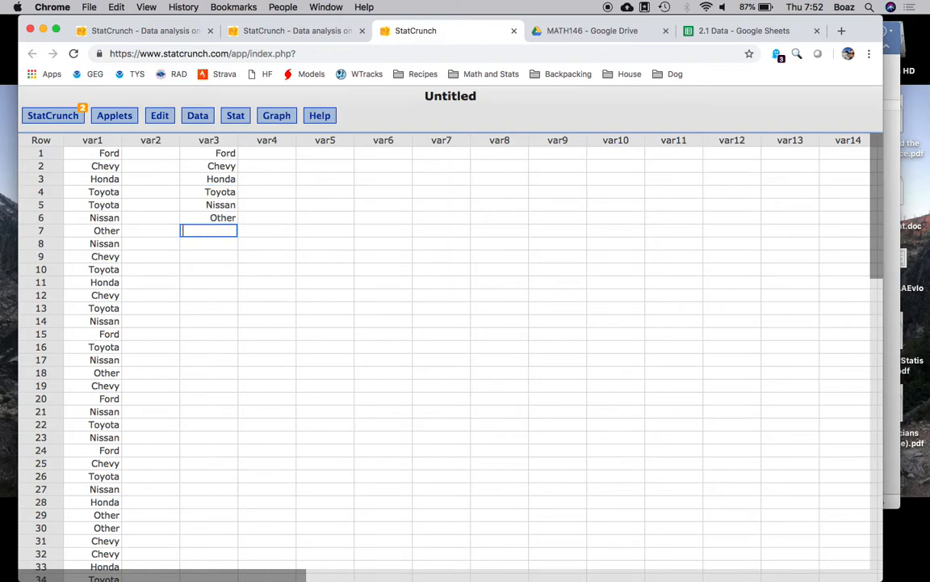
- Reopen the hidden Cars Driven by Students bar plot to read the frequency of each make, and close it
left_click(59, 110)
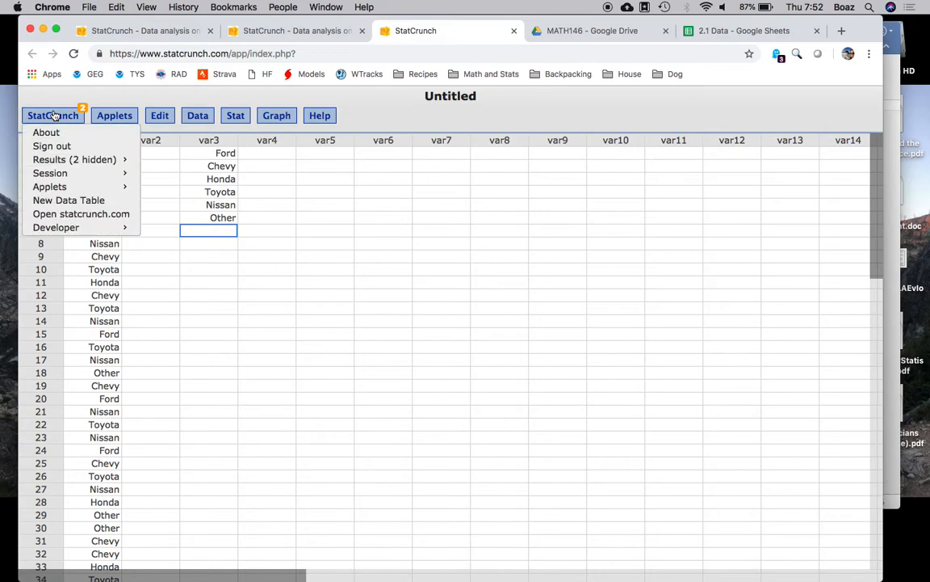
mouse_move(77, 159)
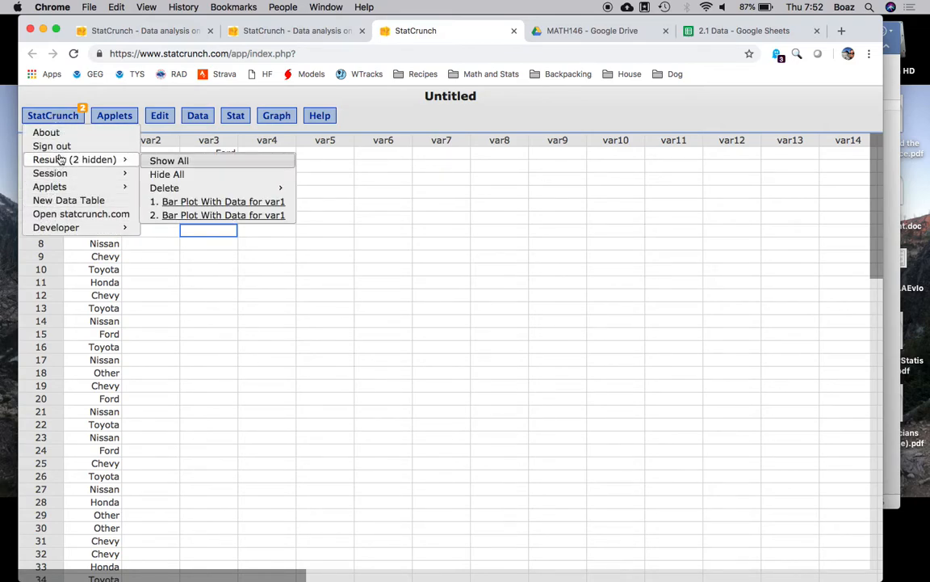
left_click(176, 212)
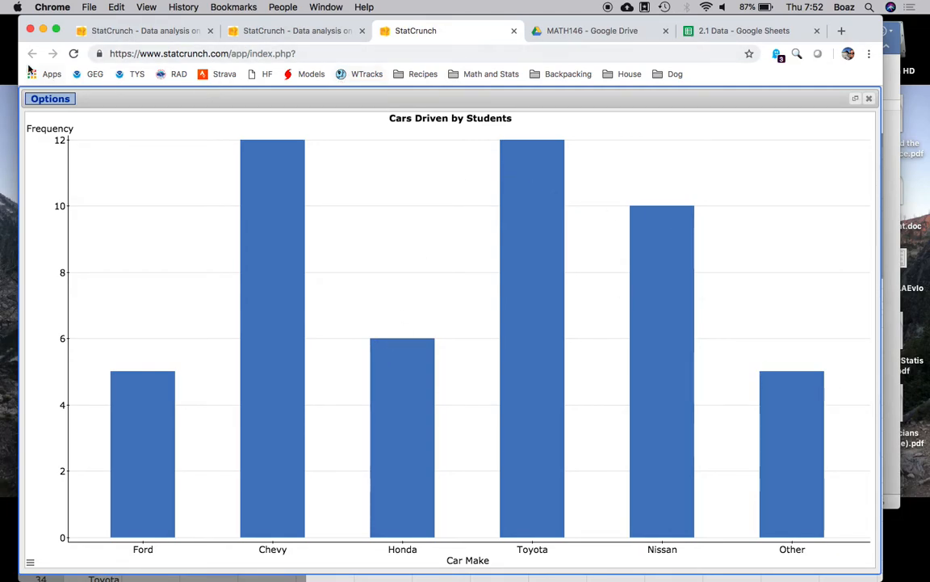
left_click(870, 101)
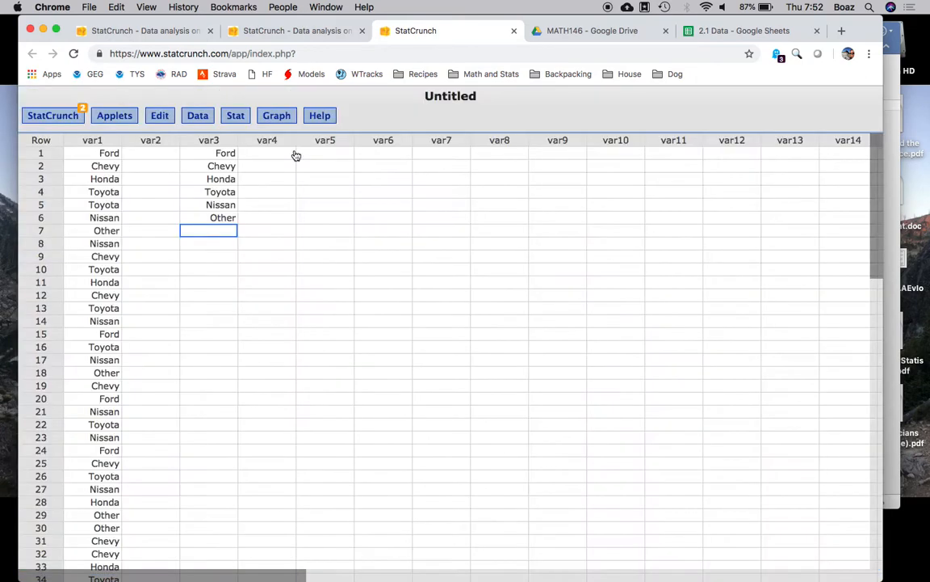
- Enter the frequencies 5, 12, 6, 12, 10 and 5 in rows 1 to 6 of var4, beside the car makes
left_click(266, 153)
type("5")
key("Return")
type("12")
key("Return")
type("6")
key("Return")
type("12")
key("Return")
type("10")
key("Return")
type("5")
key("Return")
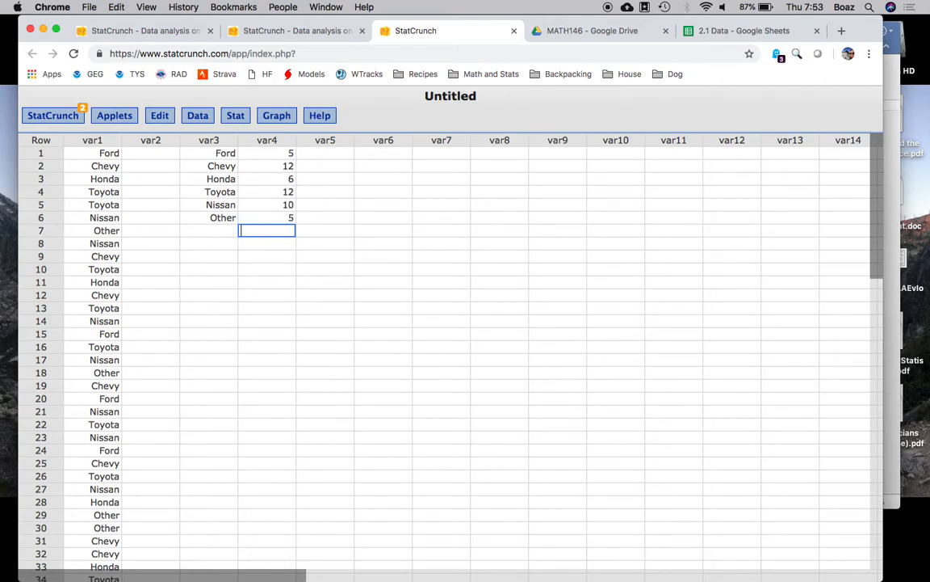
- Rename the var3 column as Make and the var4 column as Frequency
left_click(212, 140)
type("Make")
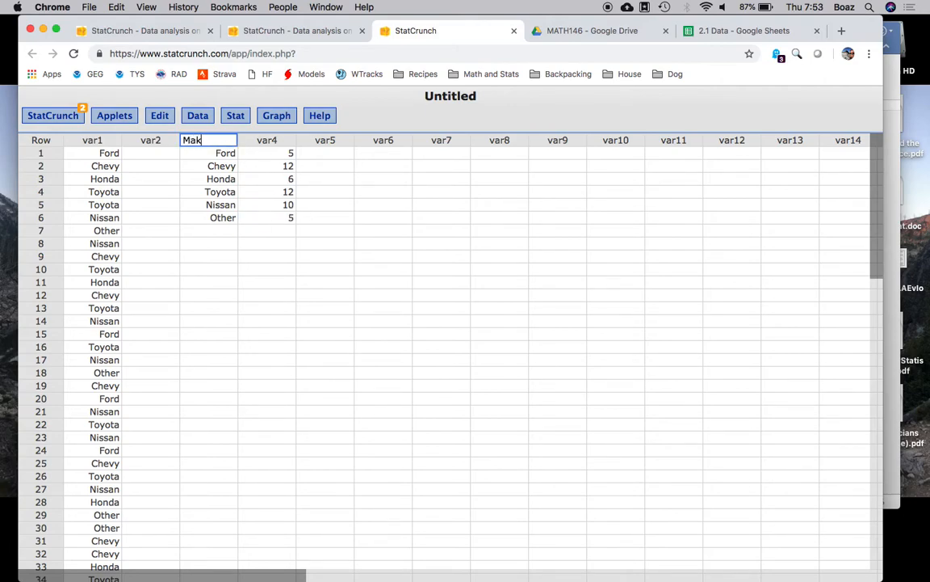
key("Tab")
type("Freq")
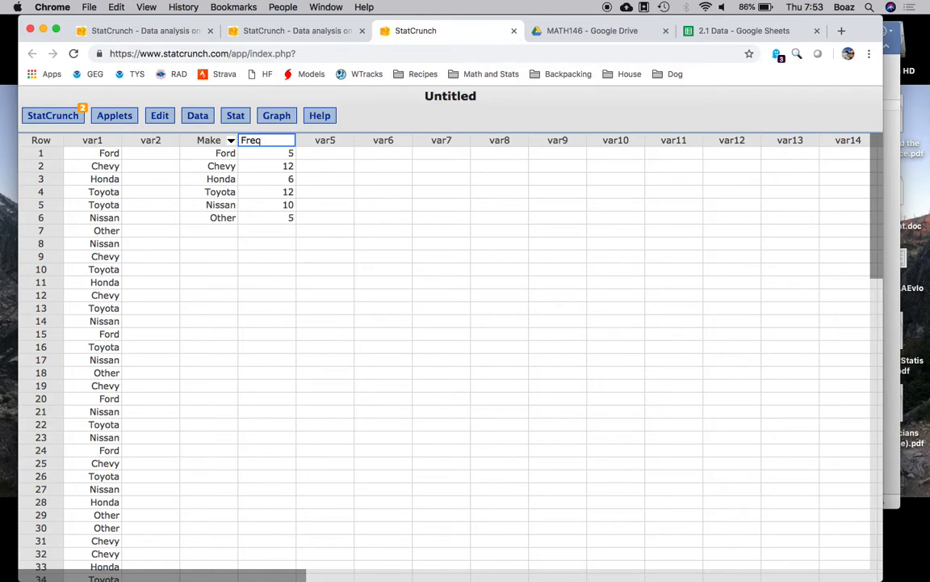
type("uency")
key("Return")
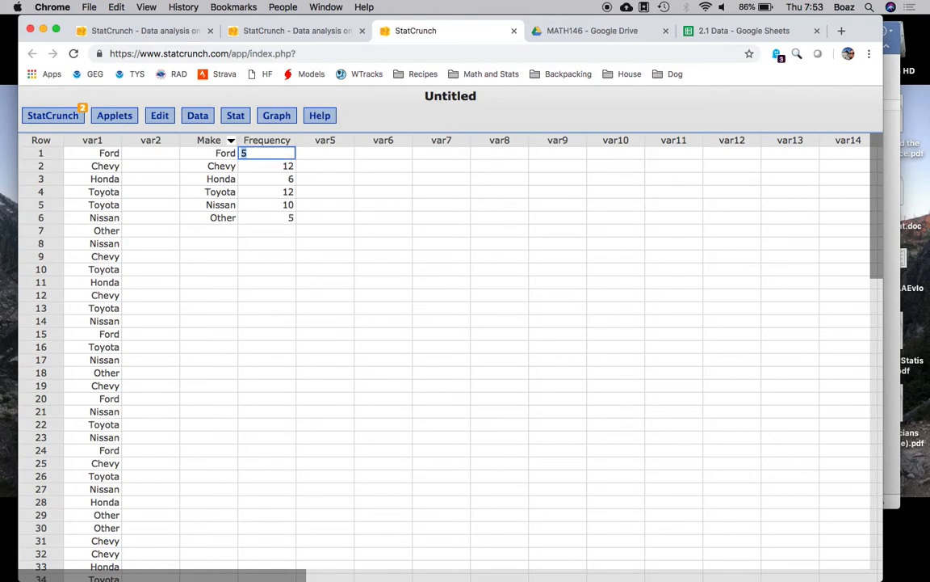
- Set up a bar plot with summary, taking categories from Make and counts from Frequency
left_click(262, 117)
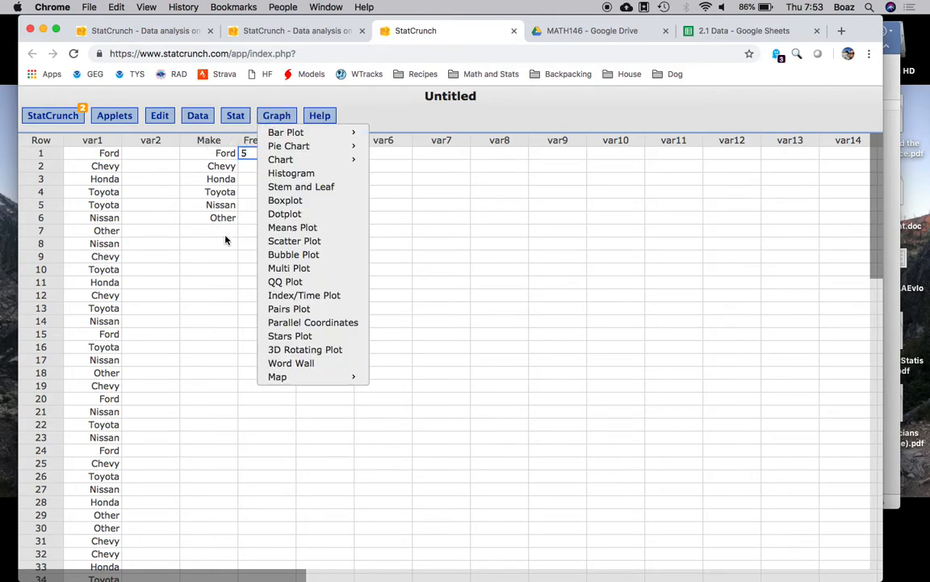
mouse_move(295, 136)
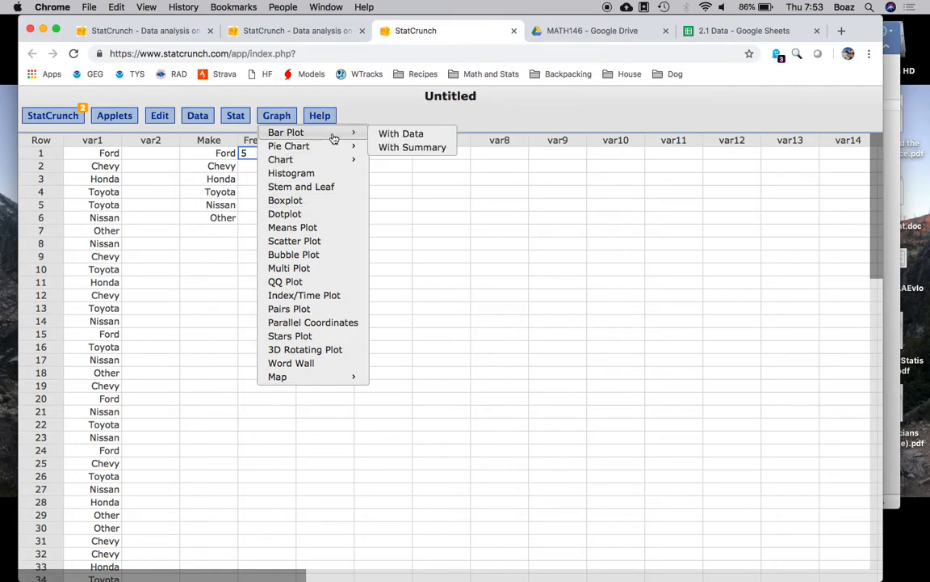
left_click(398, 148)
left_click(374, 144)
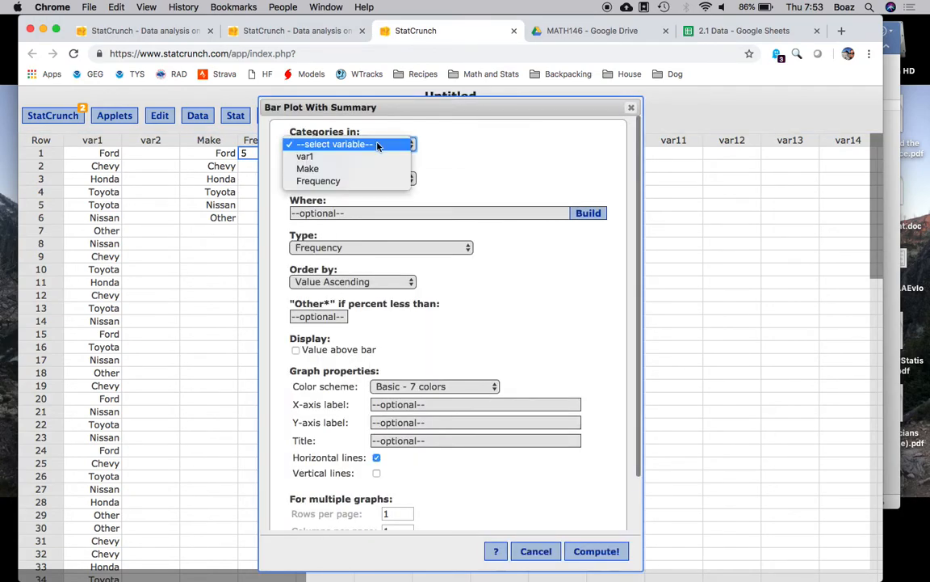
left_click(360, 171)
left_click(355, 177)
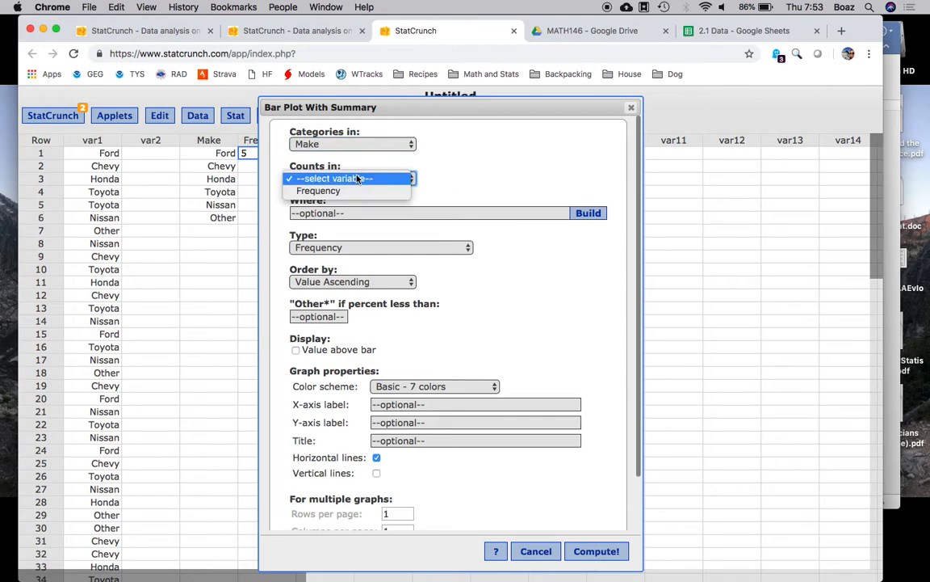
left_click(348, 193)
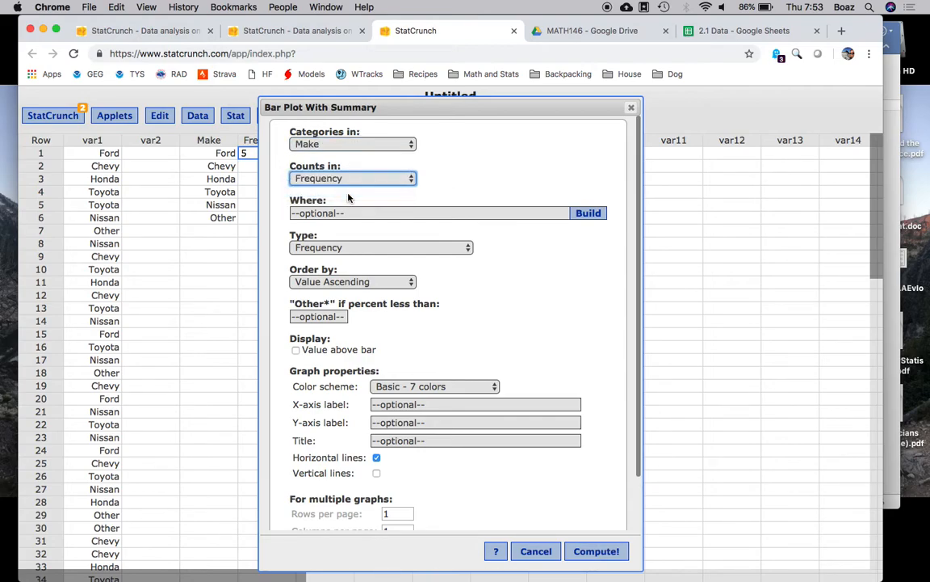
- Try the Relative Frequency type for the summary bar plot, and set the type back to Frequency
left_click(353, 247)
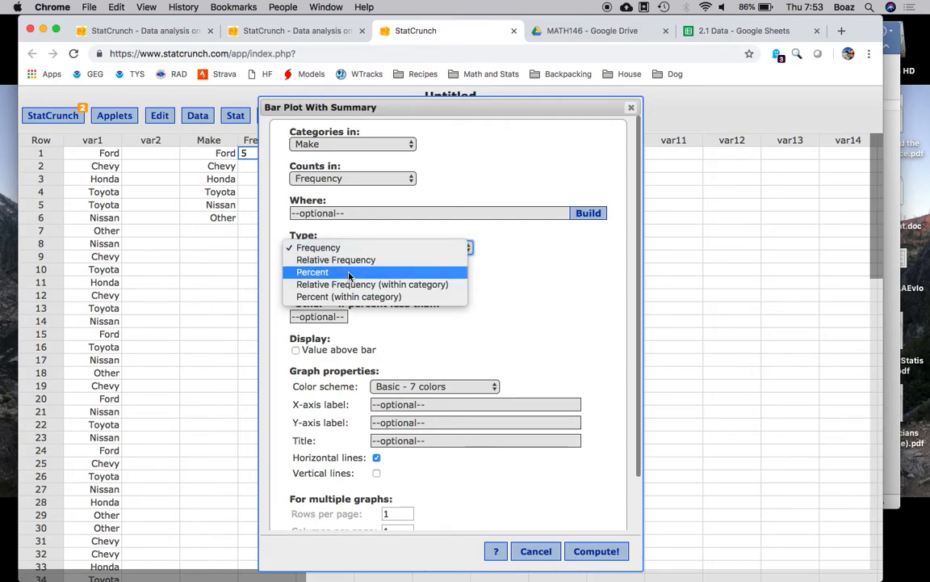
left_click(353, 260)
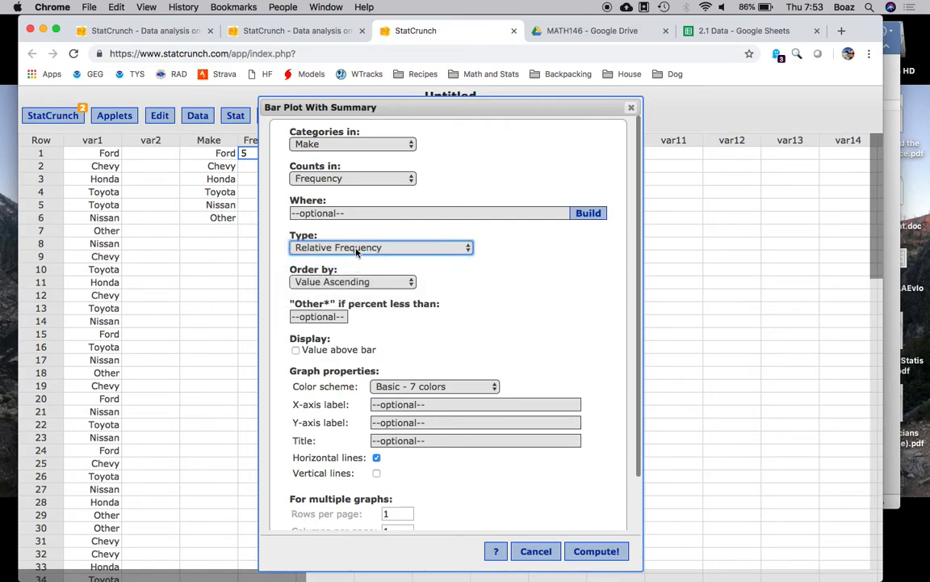
left_click(355, 246)
left_click(354, 239)
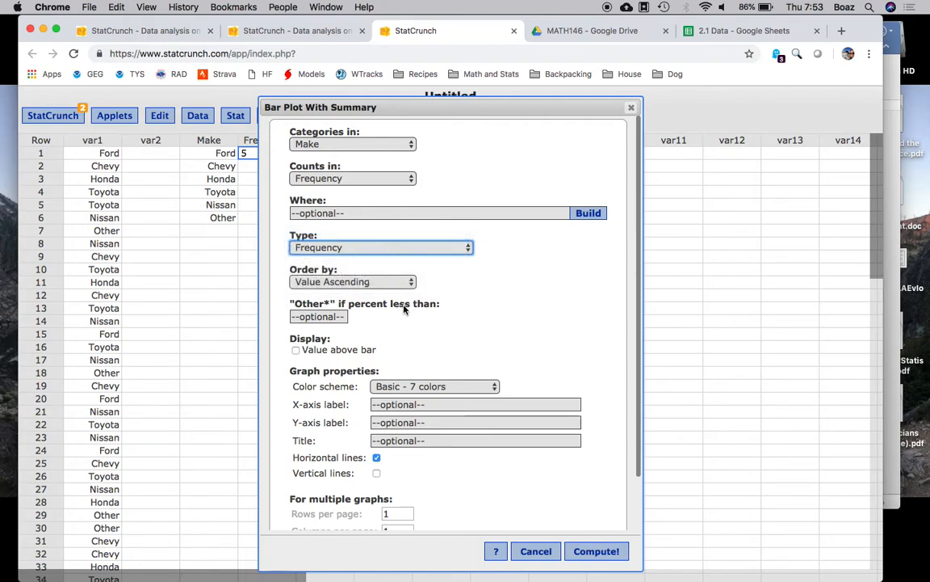
- Compute the frequency bar plot from the summary data, and close it after viewing it enlarged
scroll(363, 279, "down", 3)
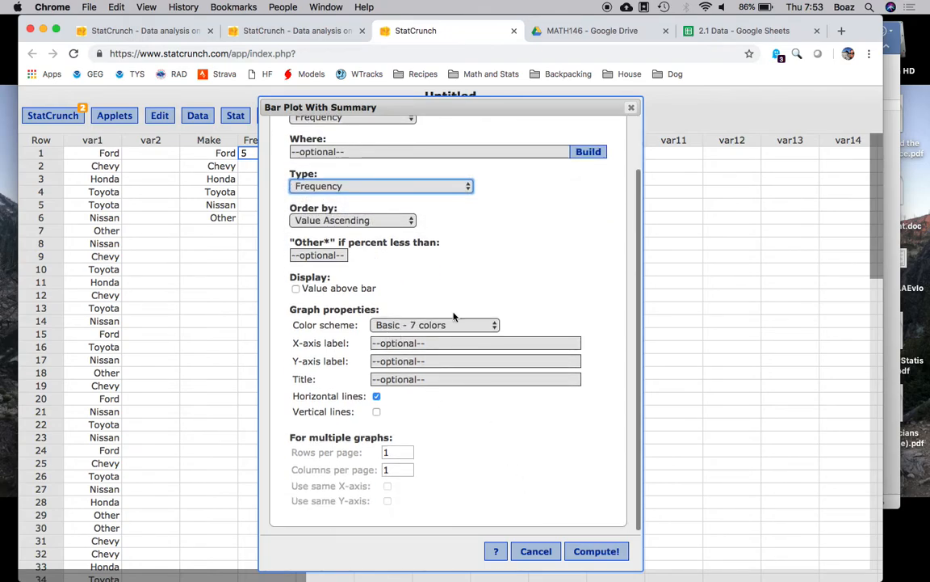
left_click(587, 551)
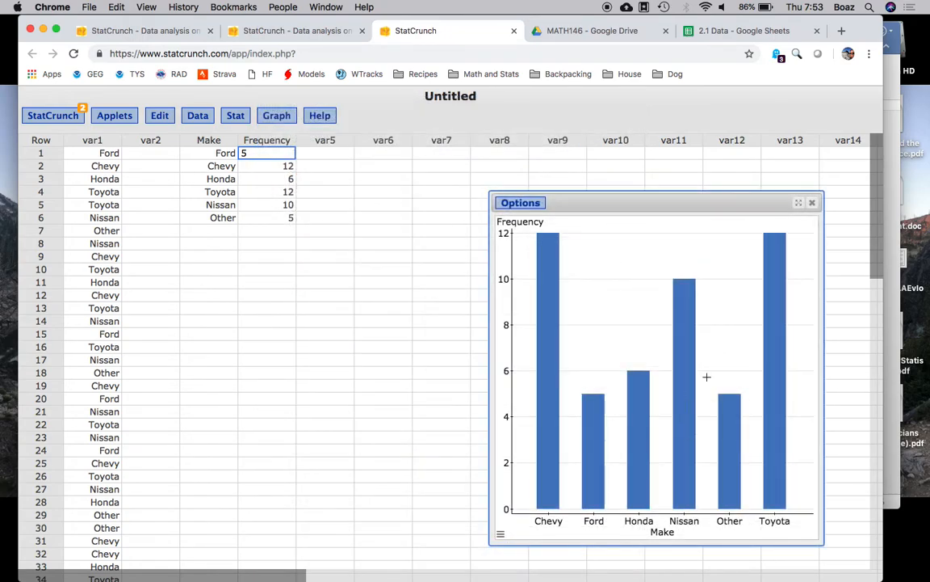
left_click(799, 202)
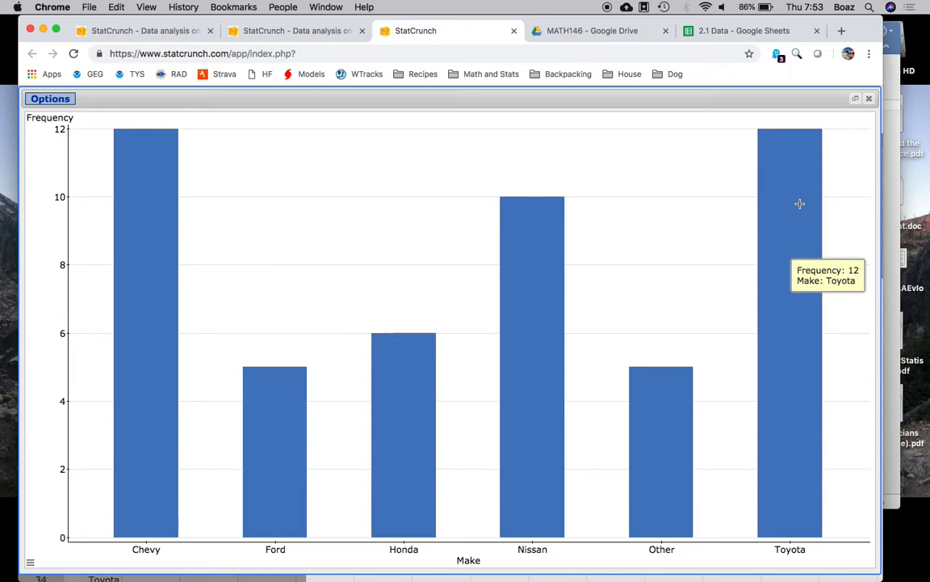
left_click(869, 98)
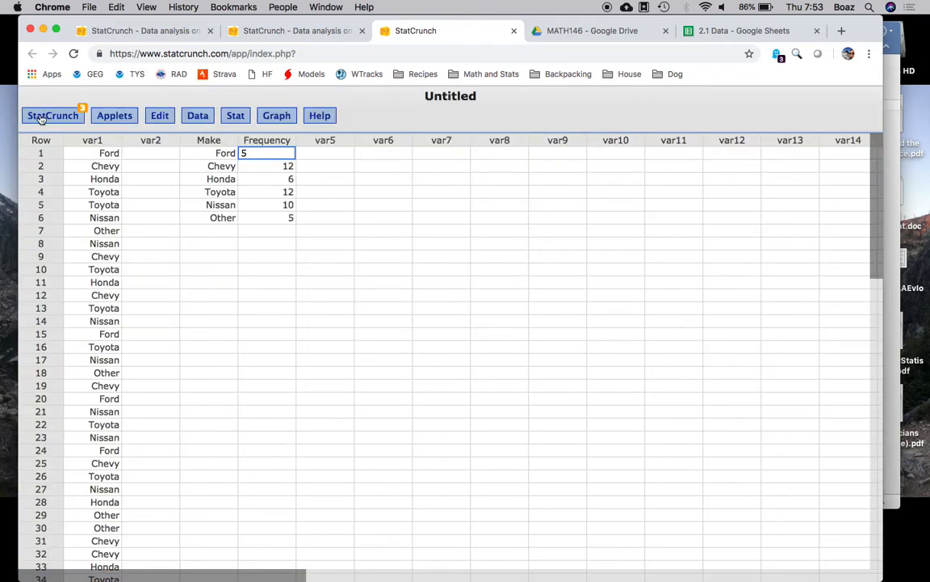
- Reopen the hidden summary bar plot for editing, order its bars by Worksheet, and recompute it to view it enlarged
left_click(40, 119)
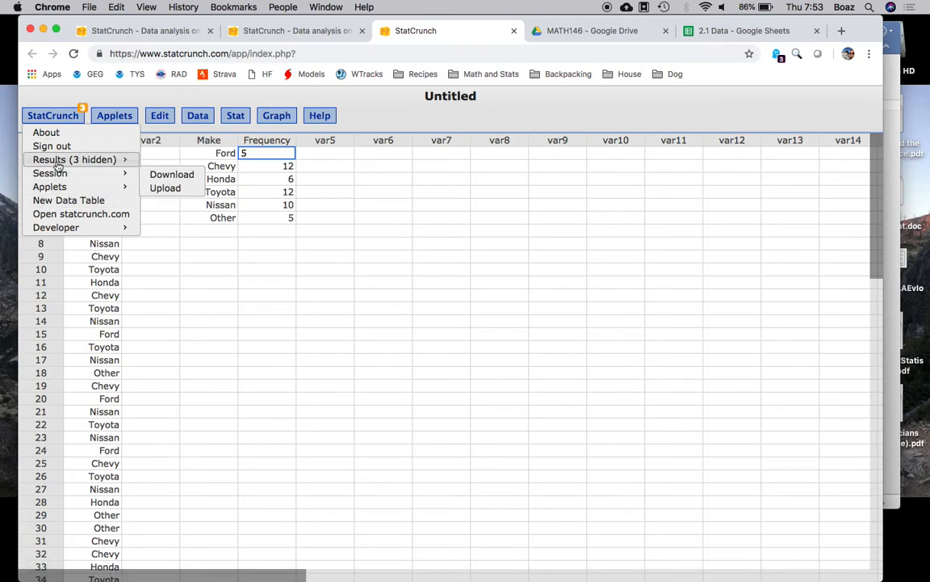
mouse_move(58, 162)
left_click(157, 228)
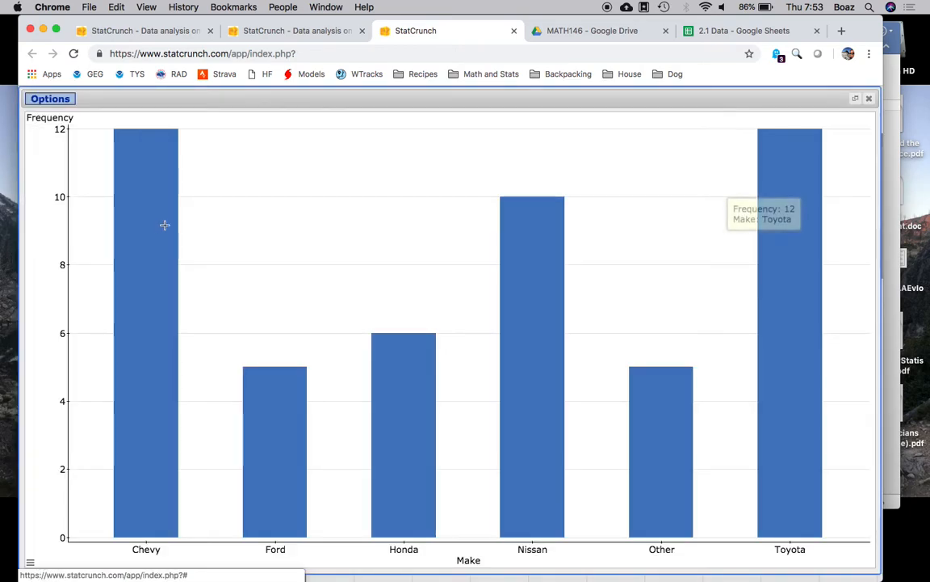
left_click(50, 98)
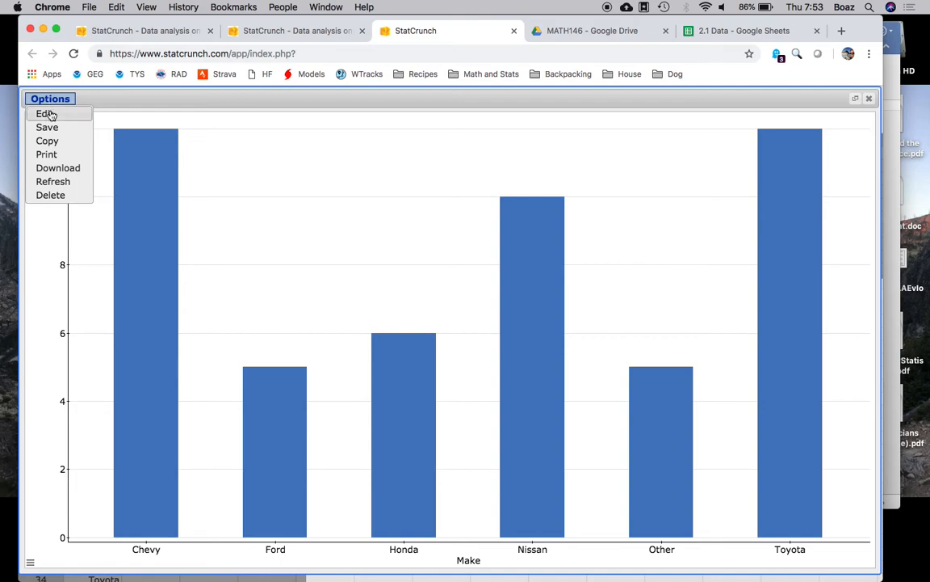
left_click(46, 114)
left_click(323, 273)
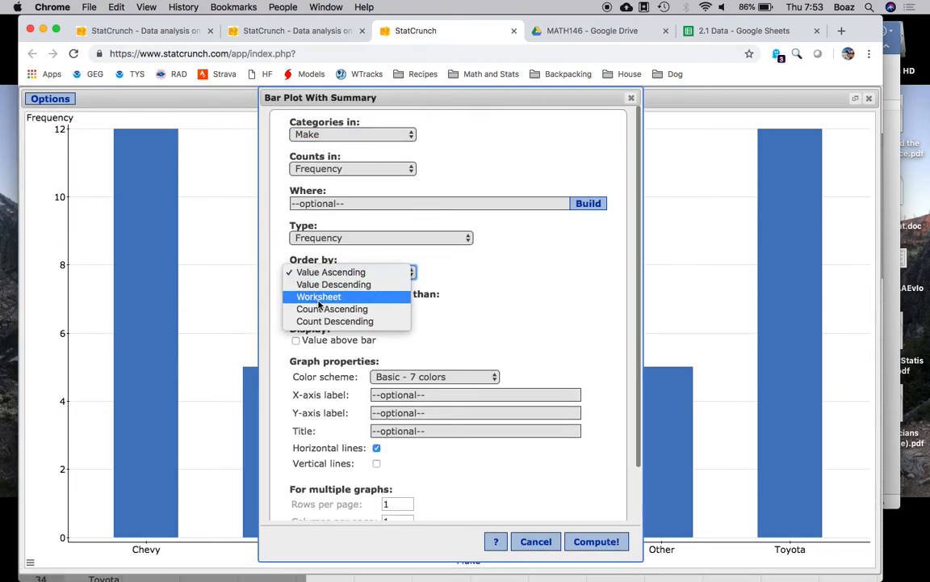
left_click(319, 297)
left_click(596, 541)
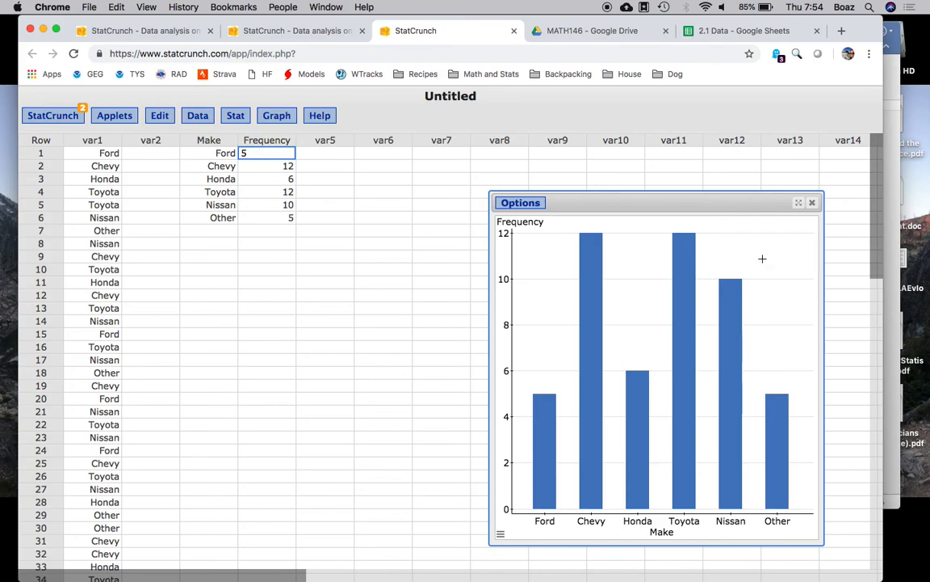
left_click(799, 202)
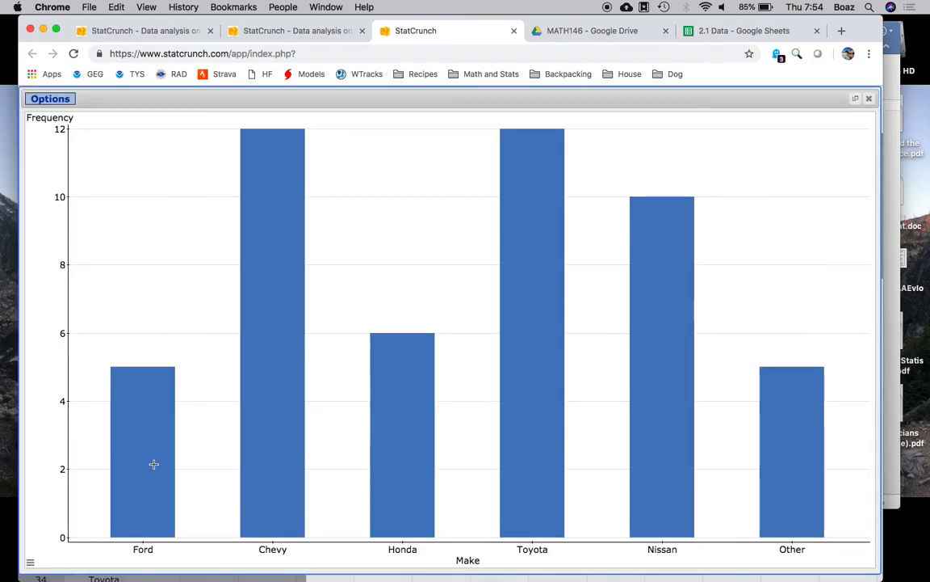